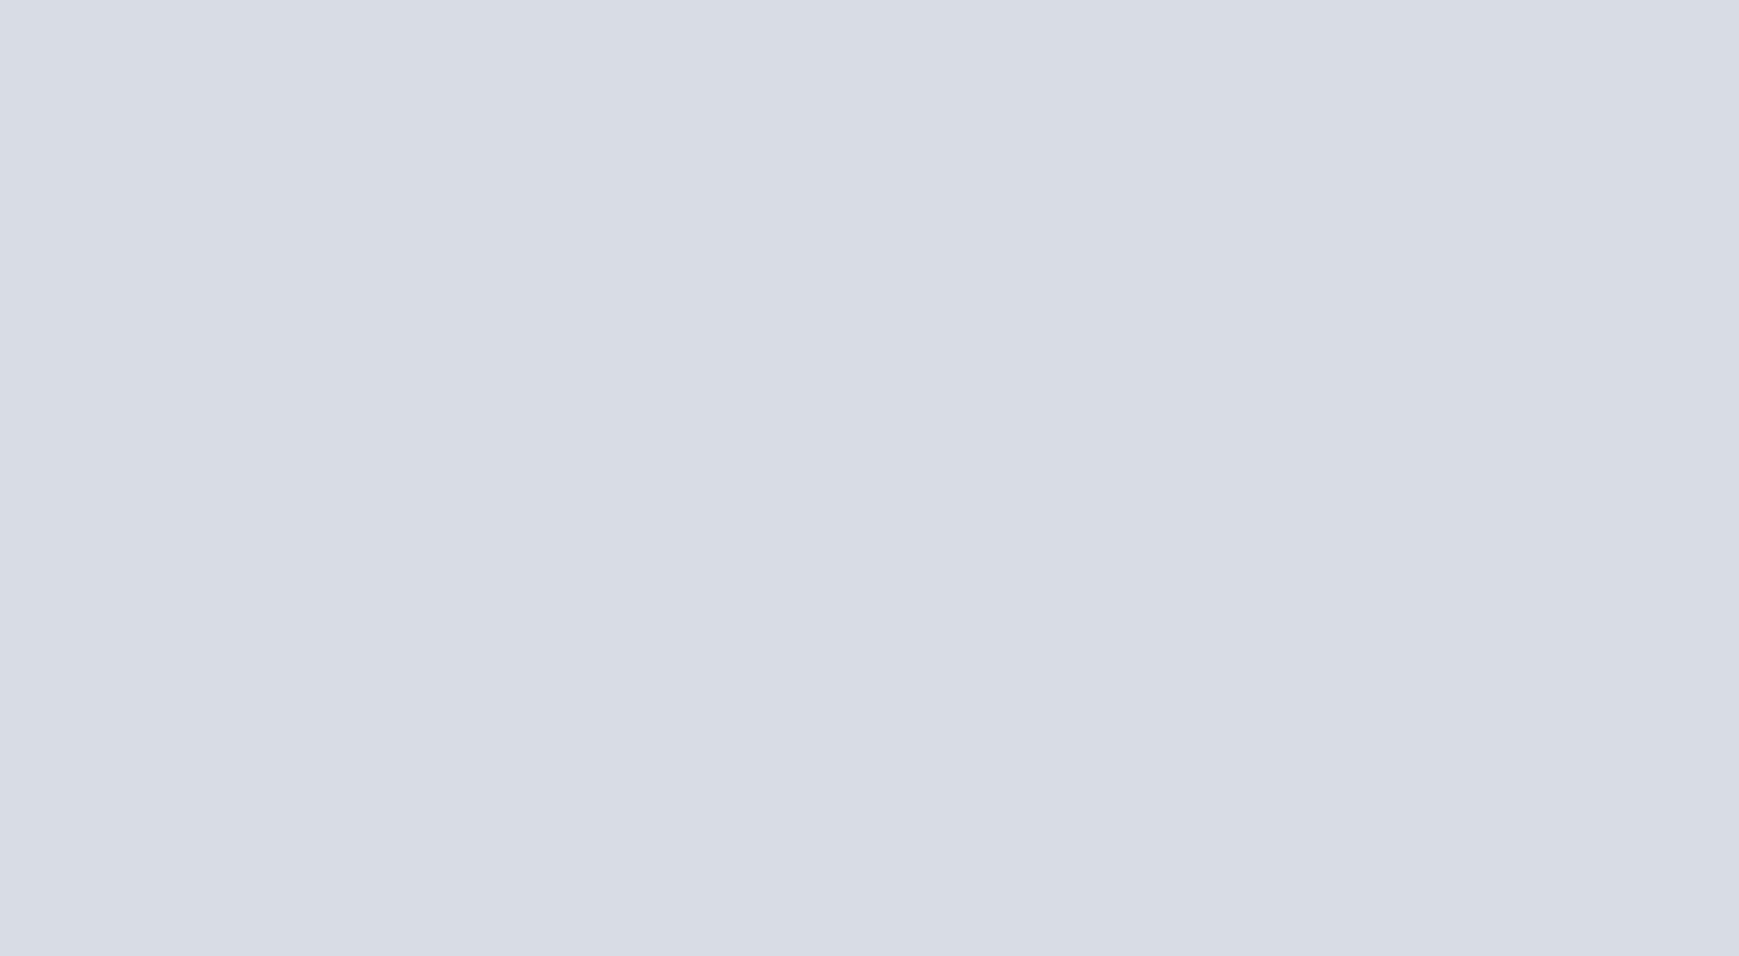
# Search the apps available as tabs for the Finance Team's General channel for "emplo" and open Employee ideas
pyautogui.click(586, 214)
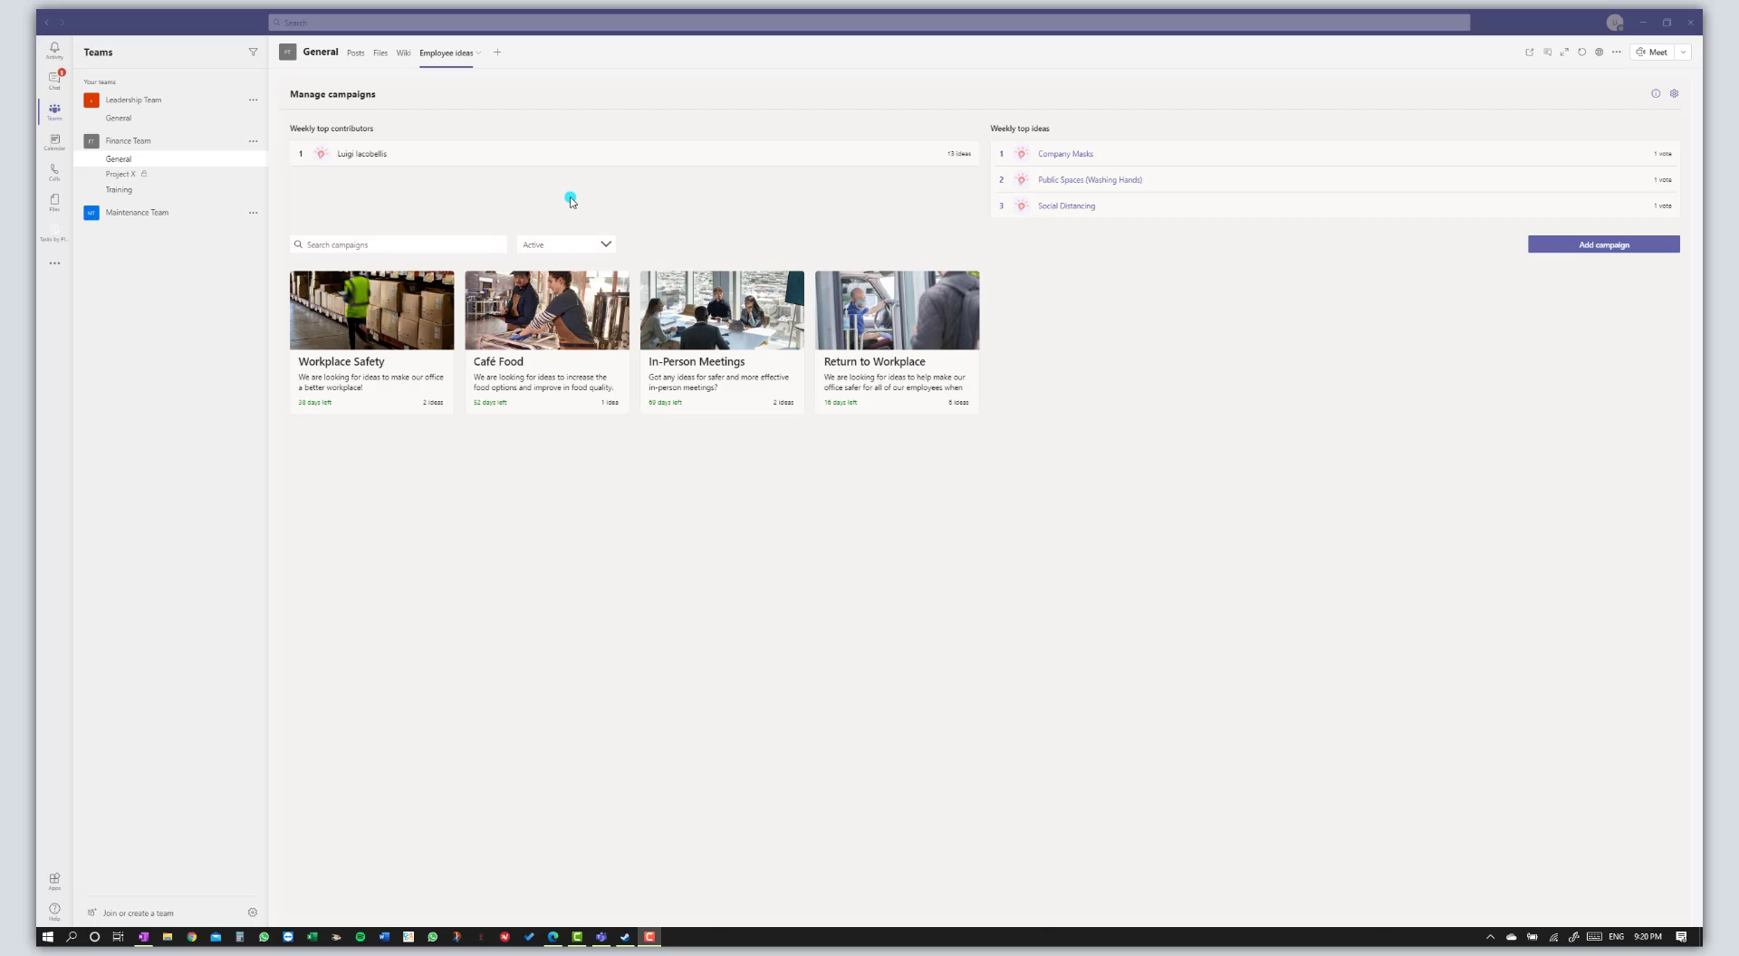
pyautogui.click(498, 54)
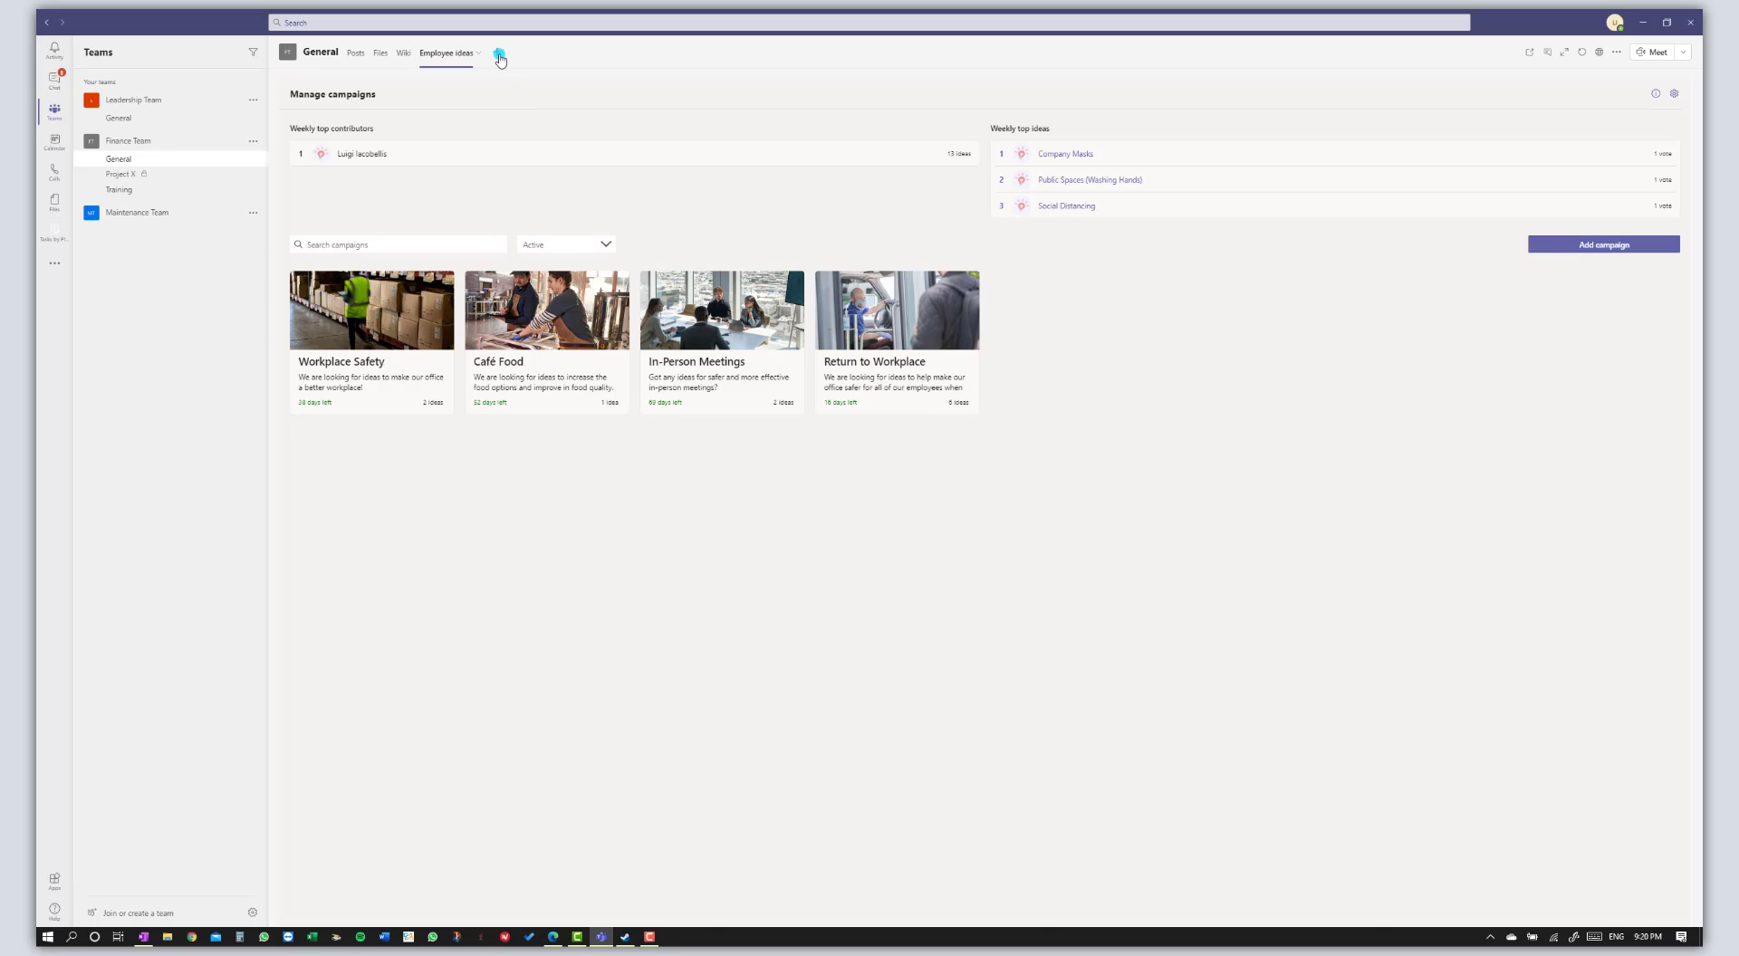
pyautogui.click(499, 56)
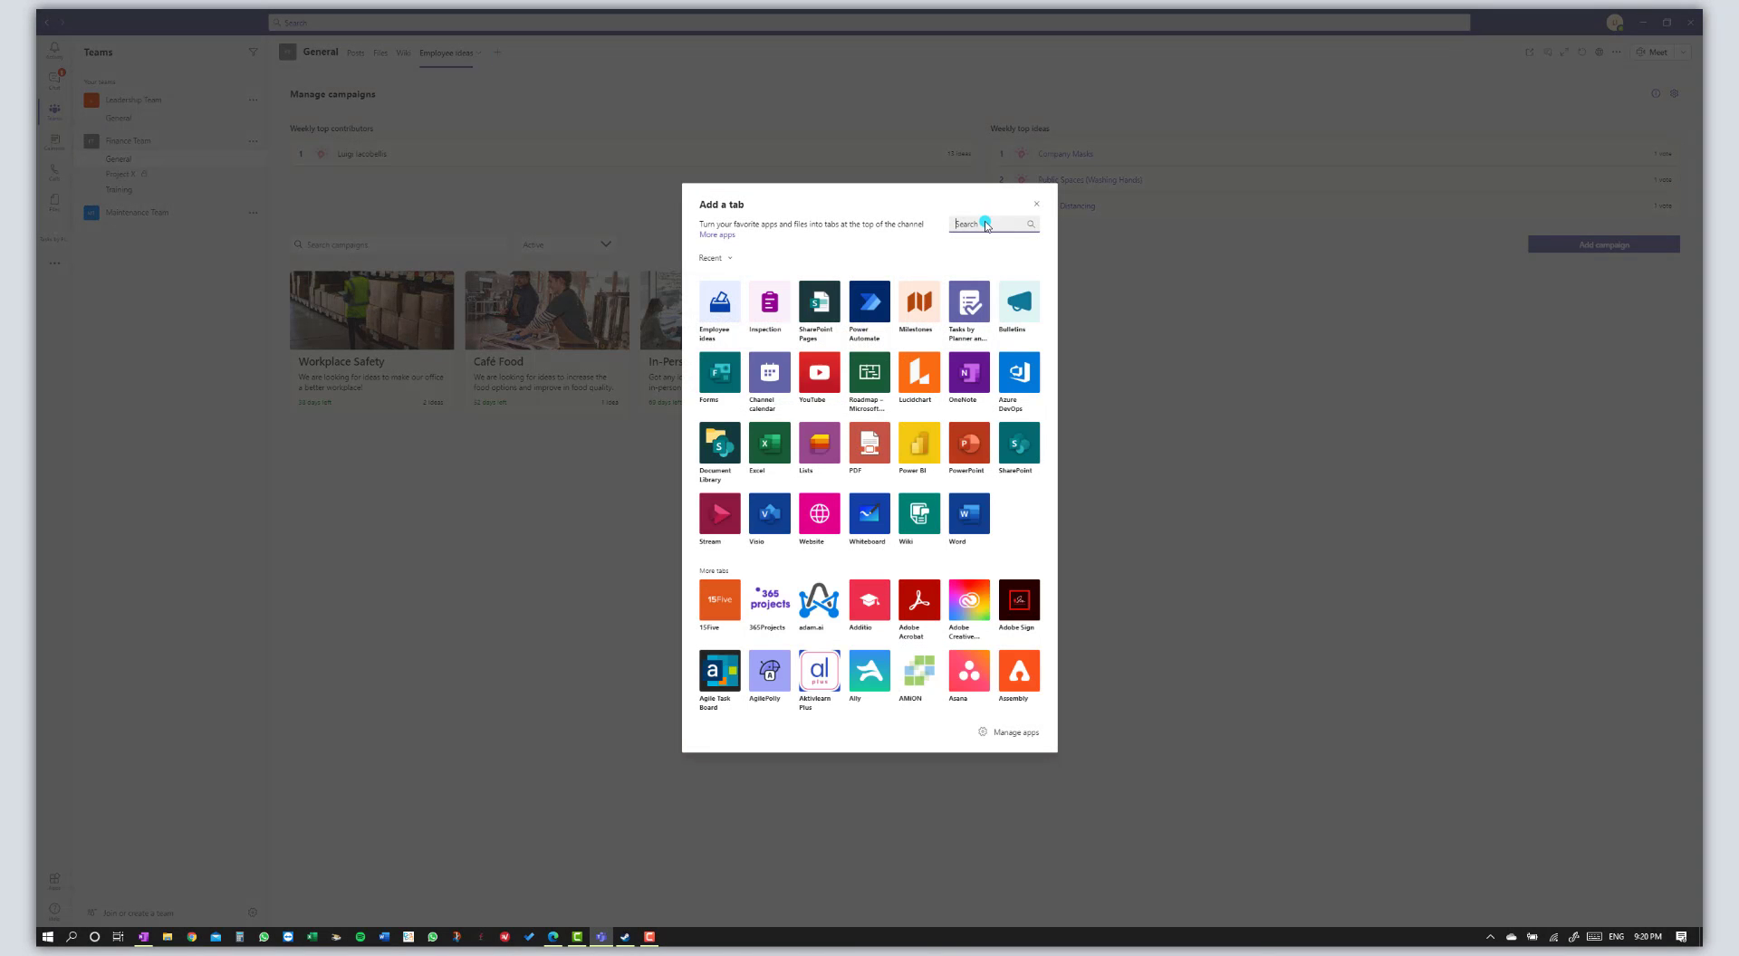
pyautogui.click(985, 227)
pyautogui.write('emplo')
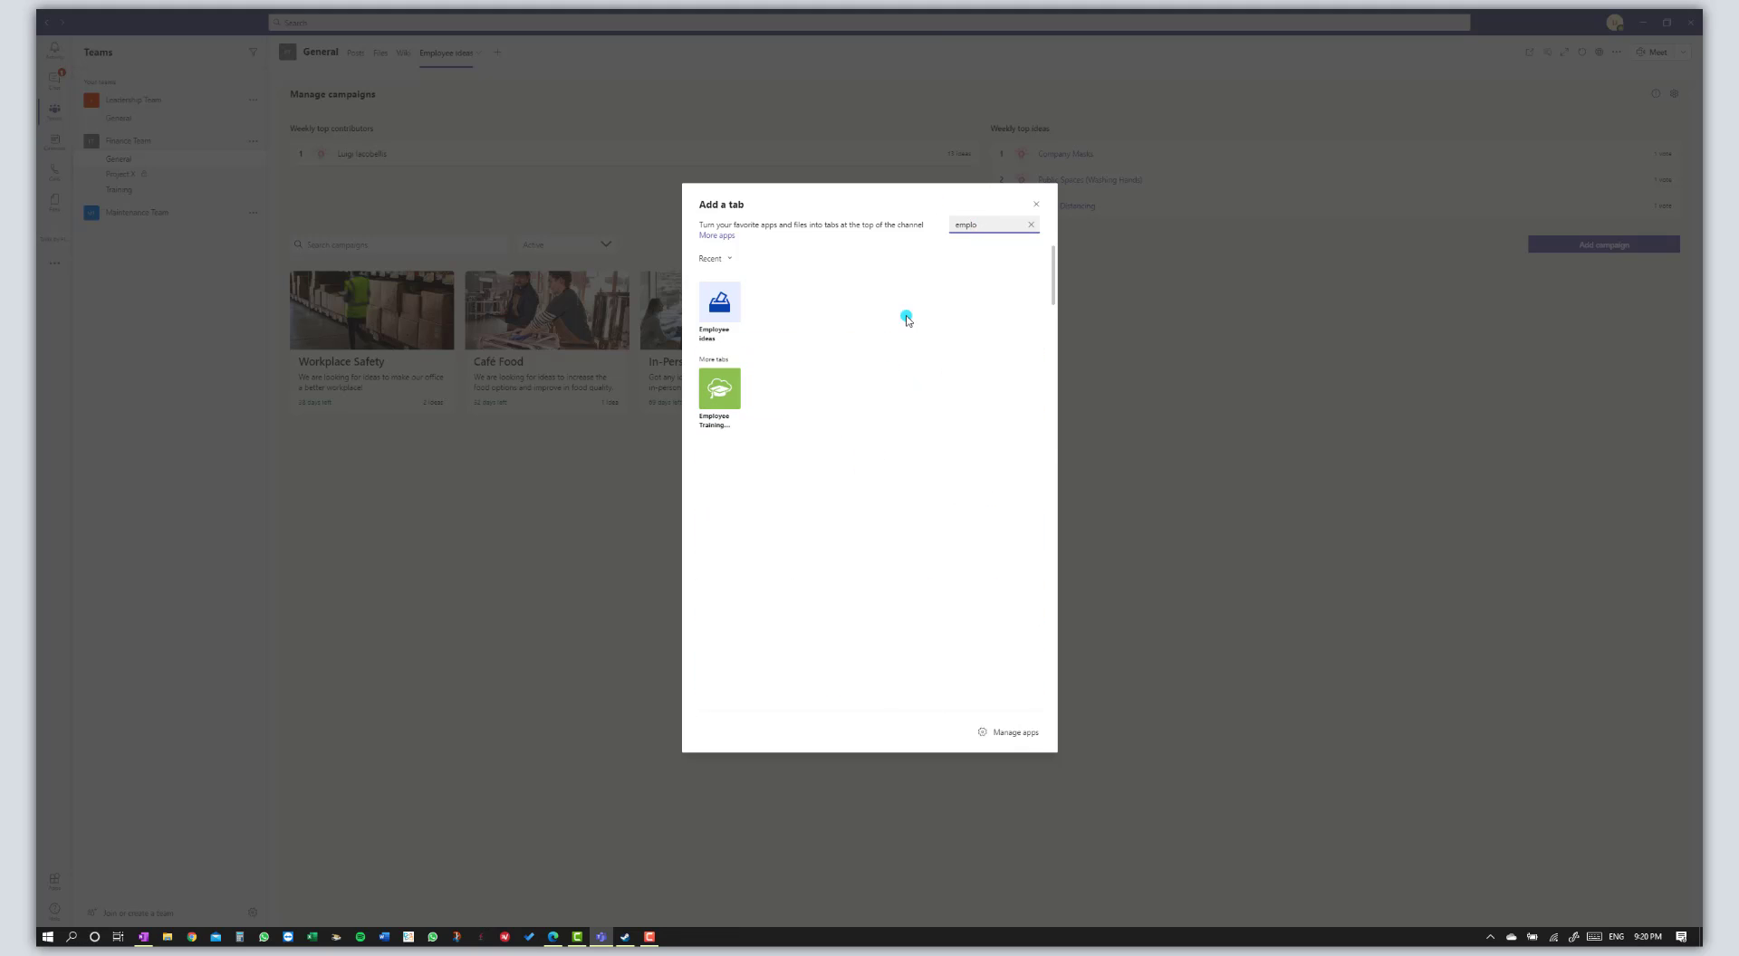
pyautogui.click(730, 308)
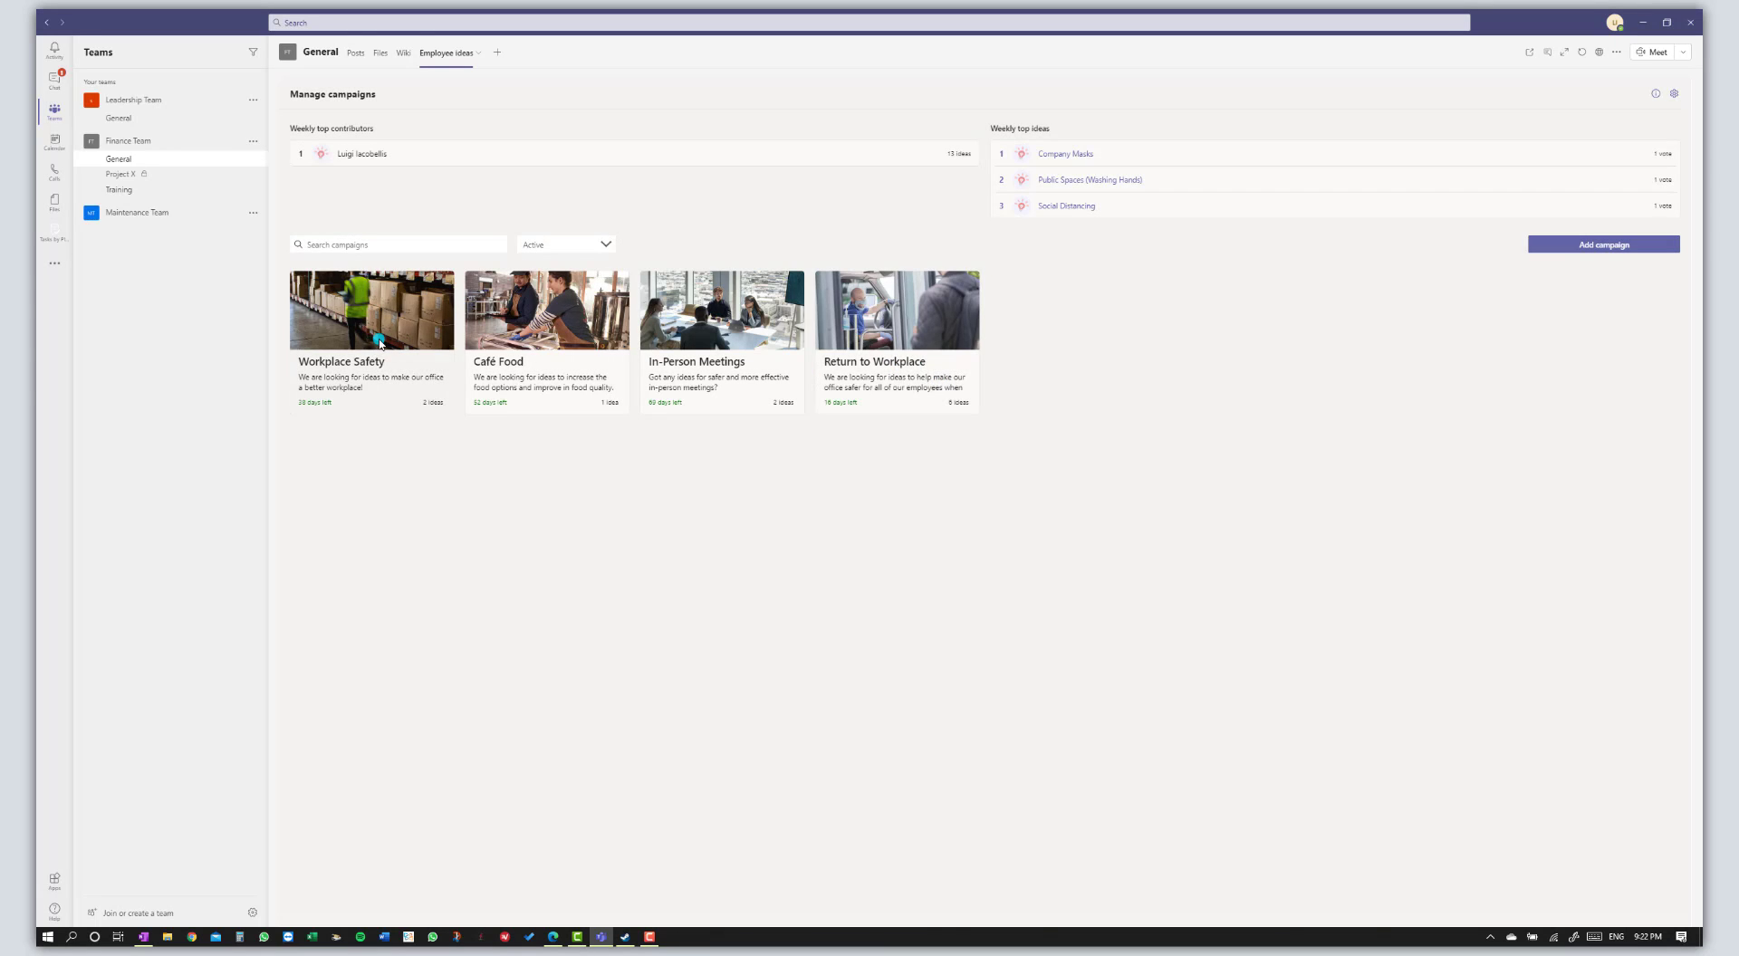
# Open the Workplace Safety campaign and vote for its Pre-shift Employees Checkup idea
pyautogui.click(379, 343)
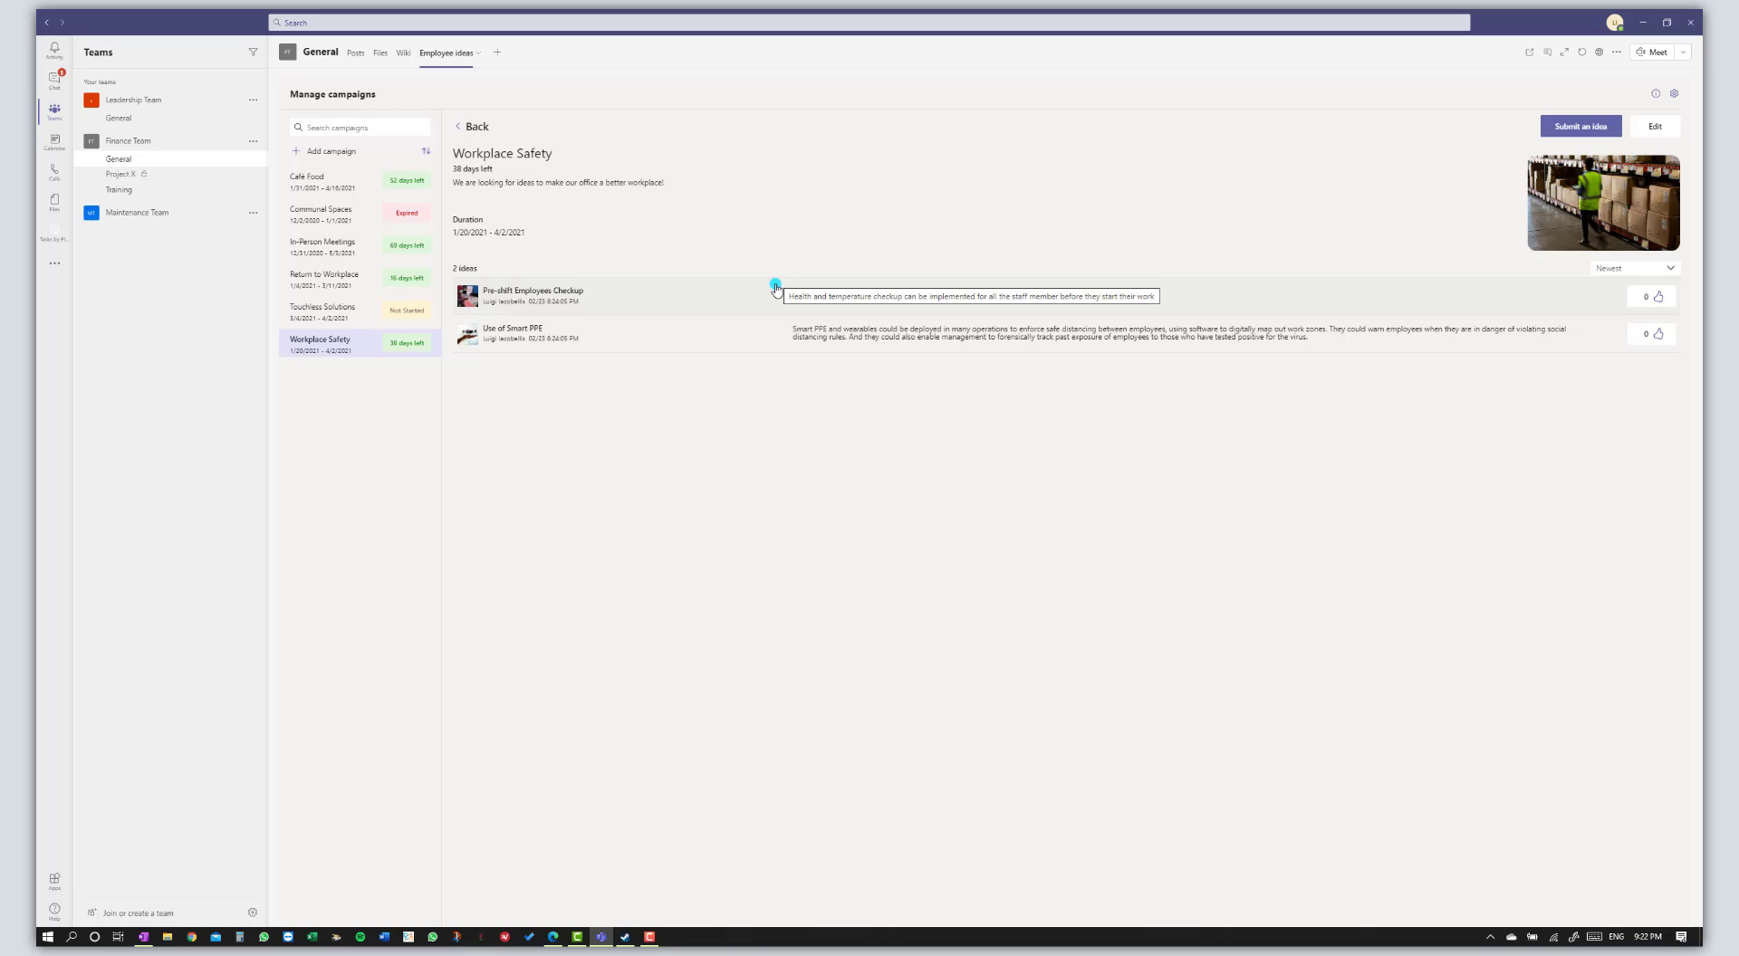
pyautogui.click(1659, 301)
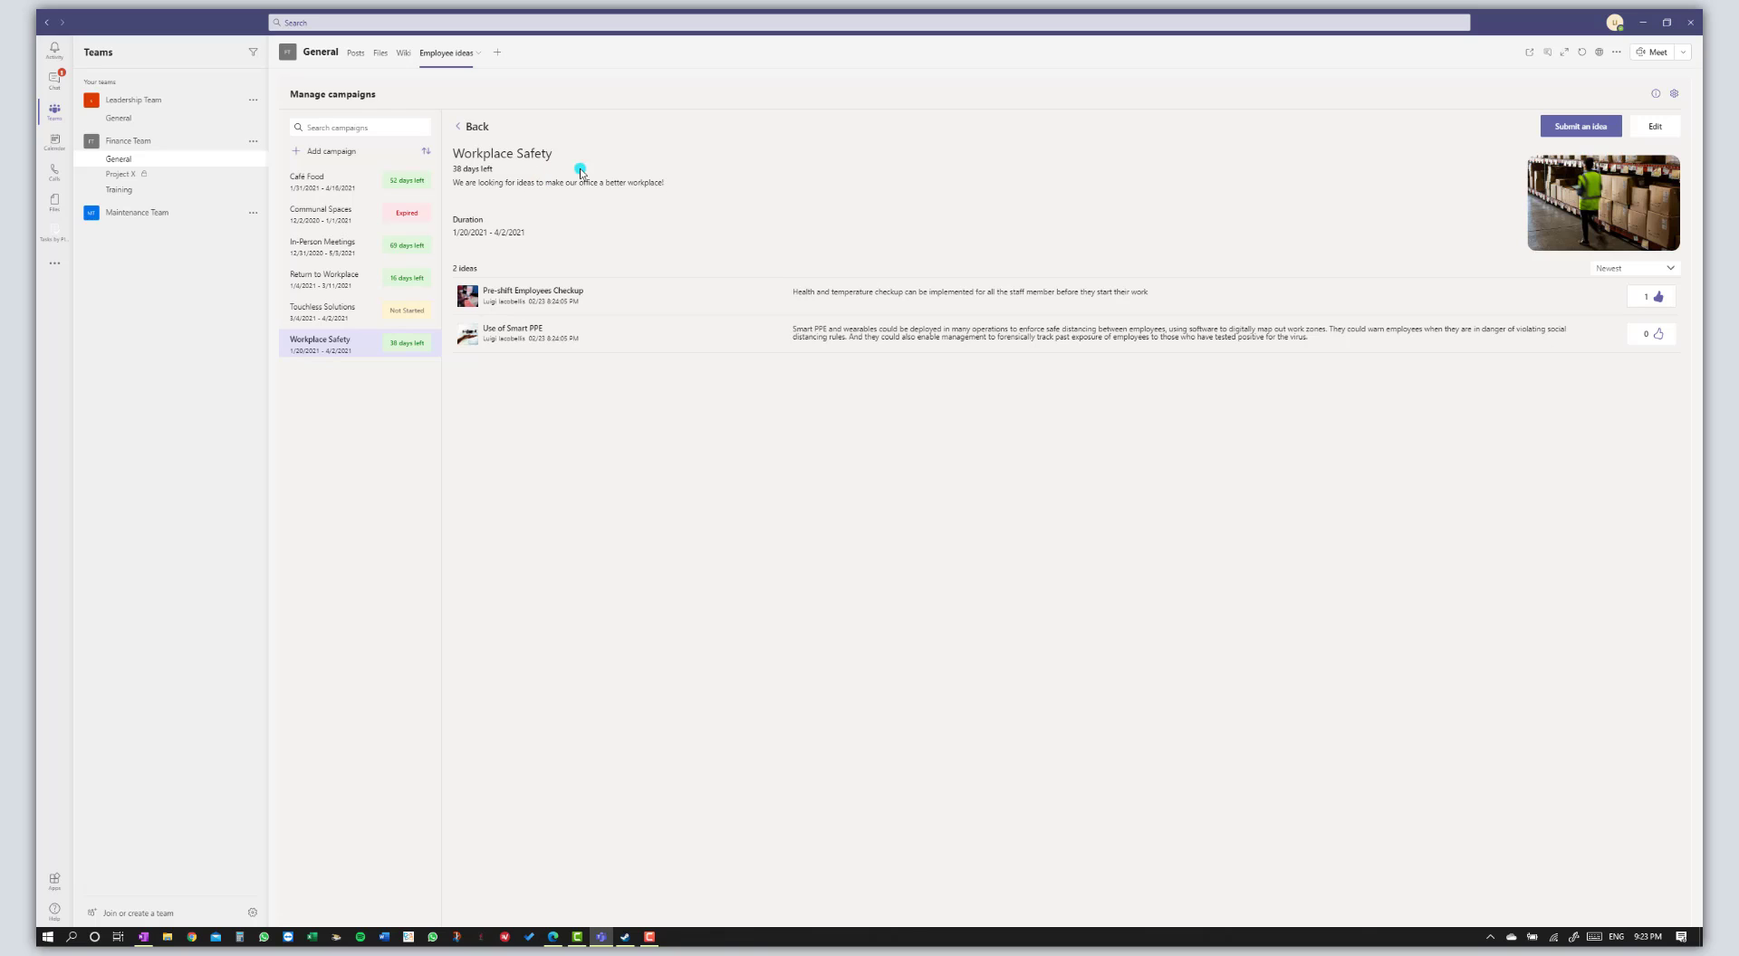
# Draft an idea titled "No meeting policy", described as "Let's design & implement a no meeting policy", with impact 5 and effort 1
pyautogui.click(1581, 128)
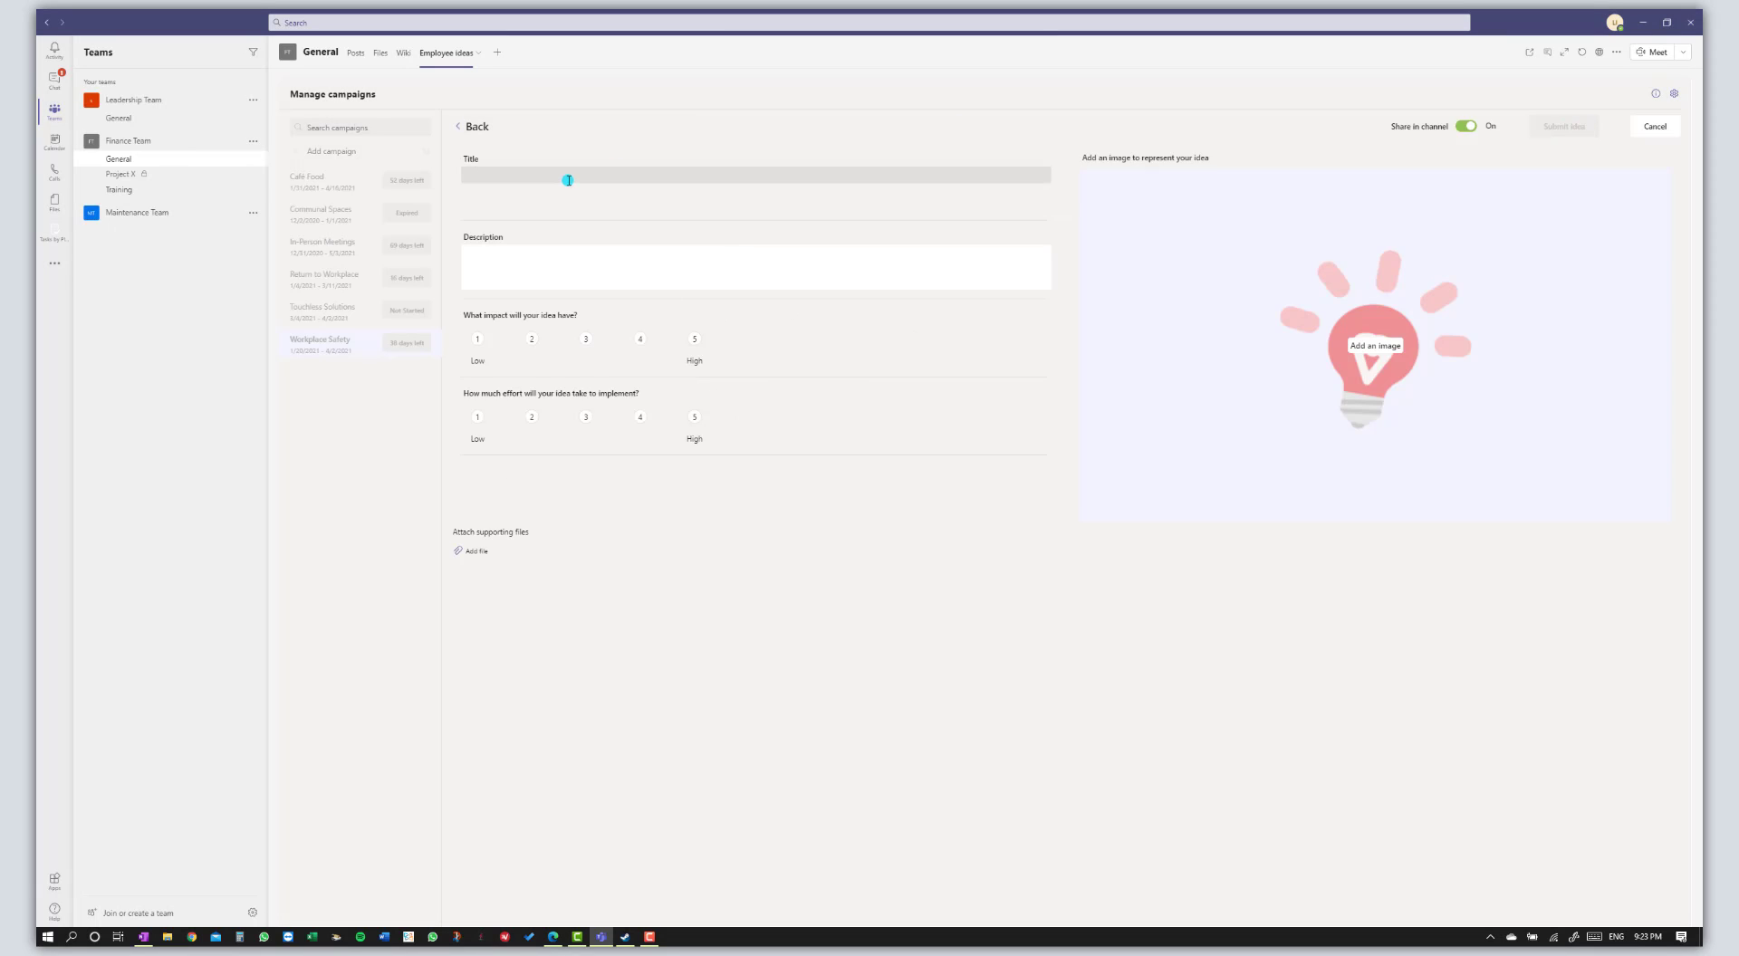
pyautogui.click(568, 180)
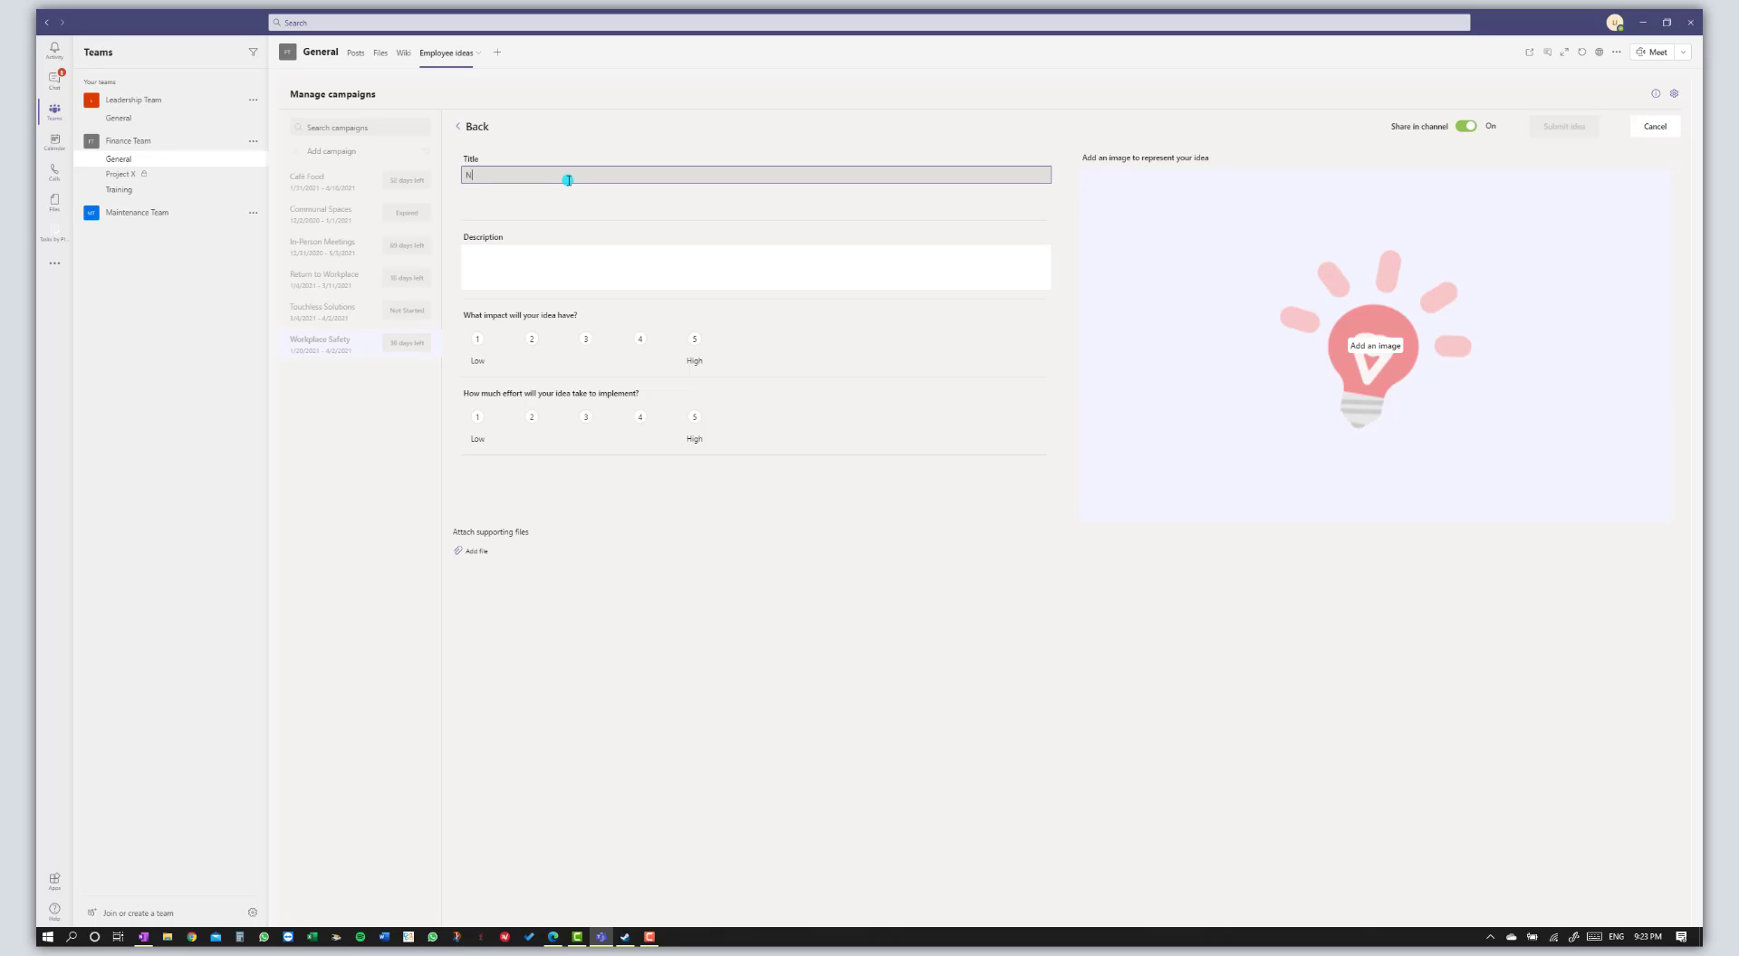
pyautogui.write('ing policy')
pyautogui.click(484, 268)
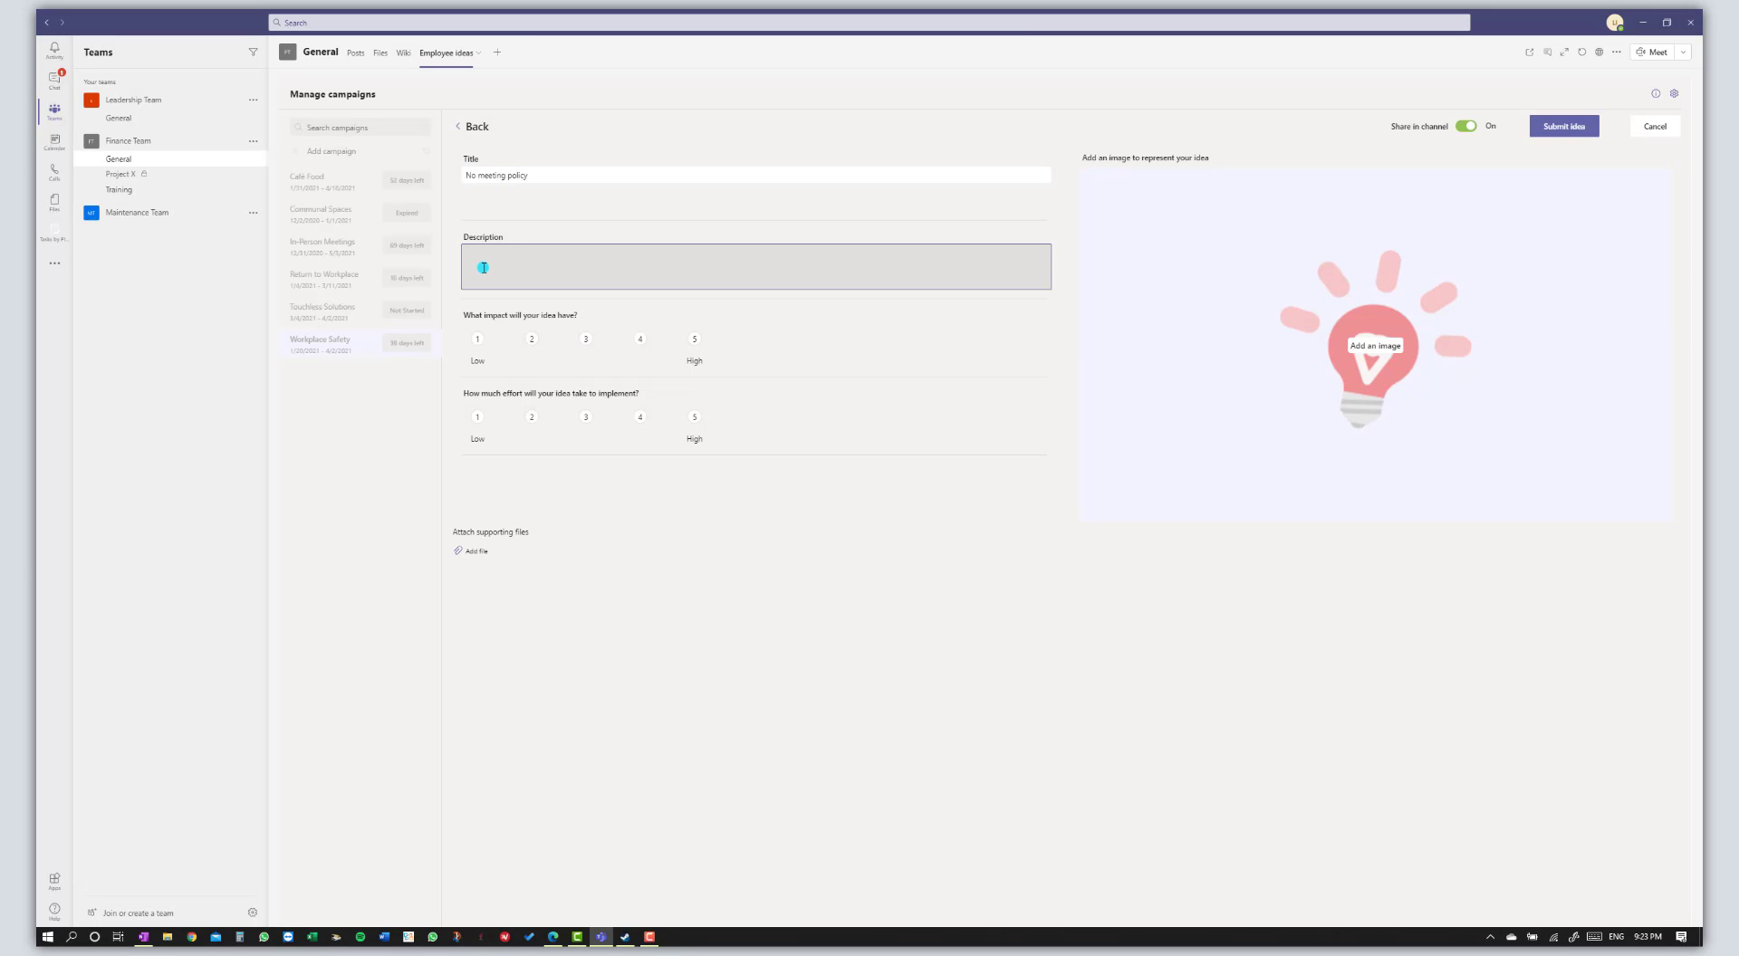
pyautogui.write("Let's design & implement a no meeting policy")
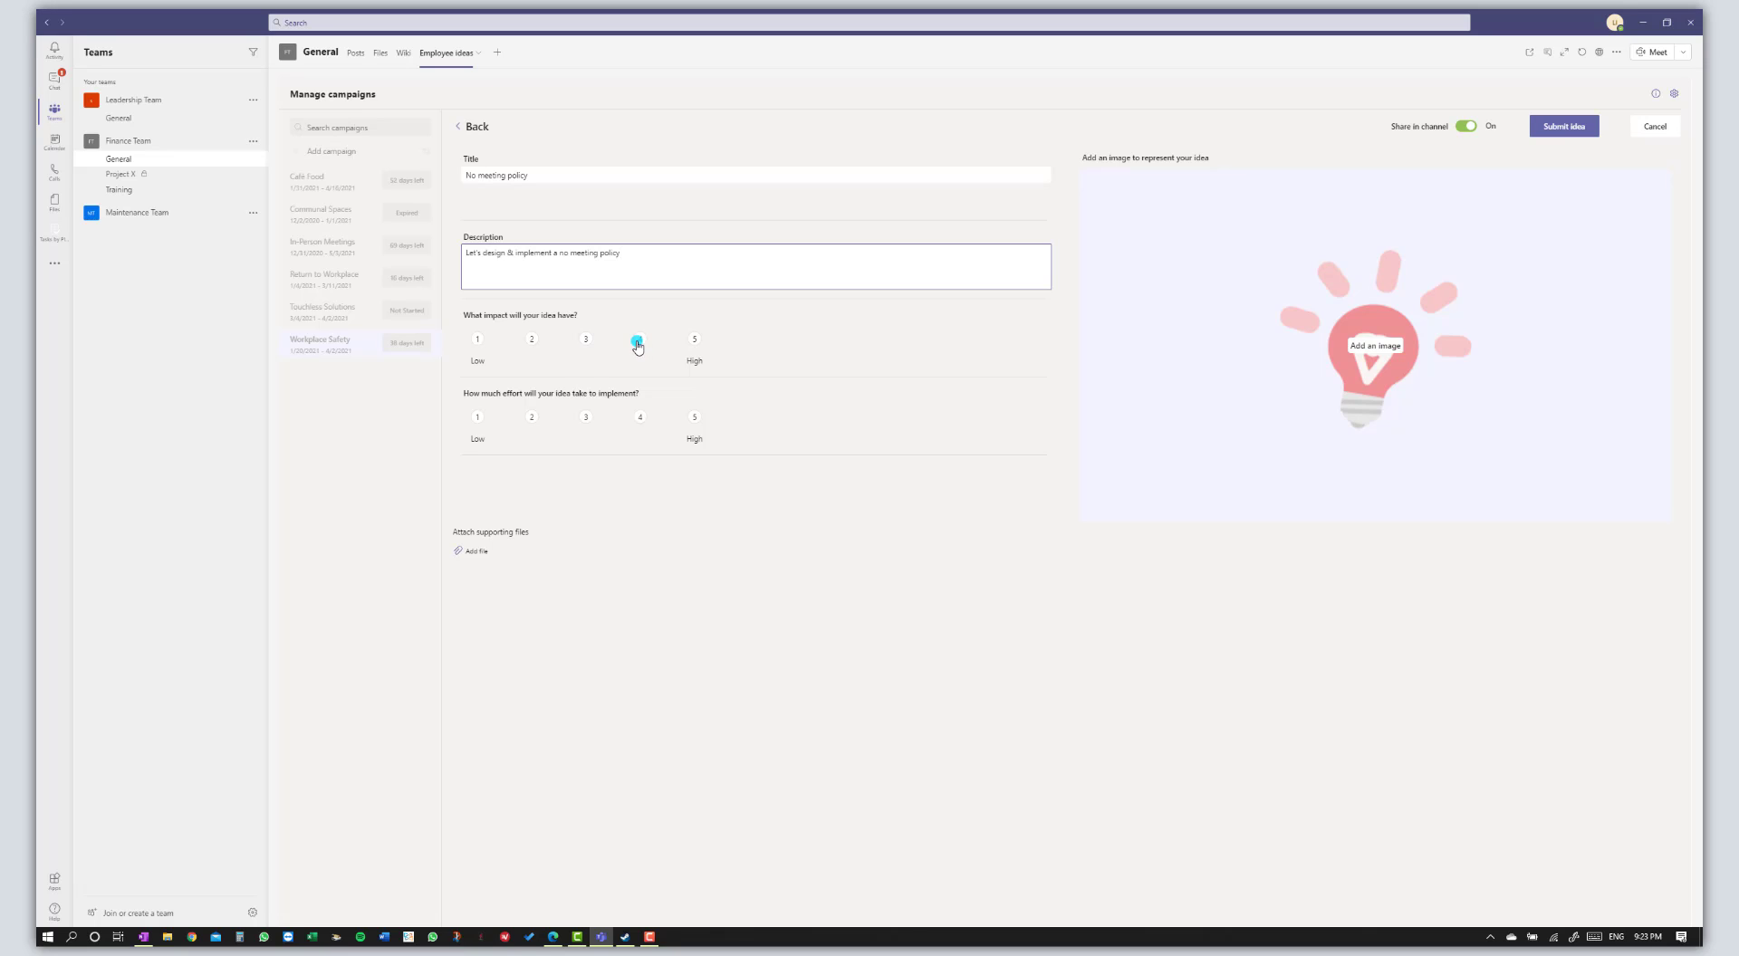
pyautogui.click(694, 348)
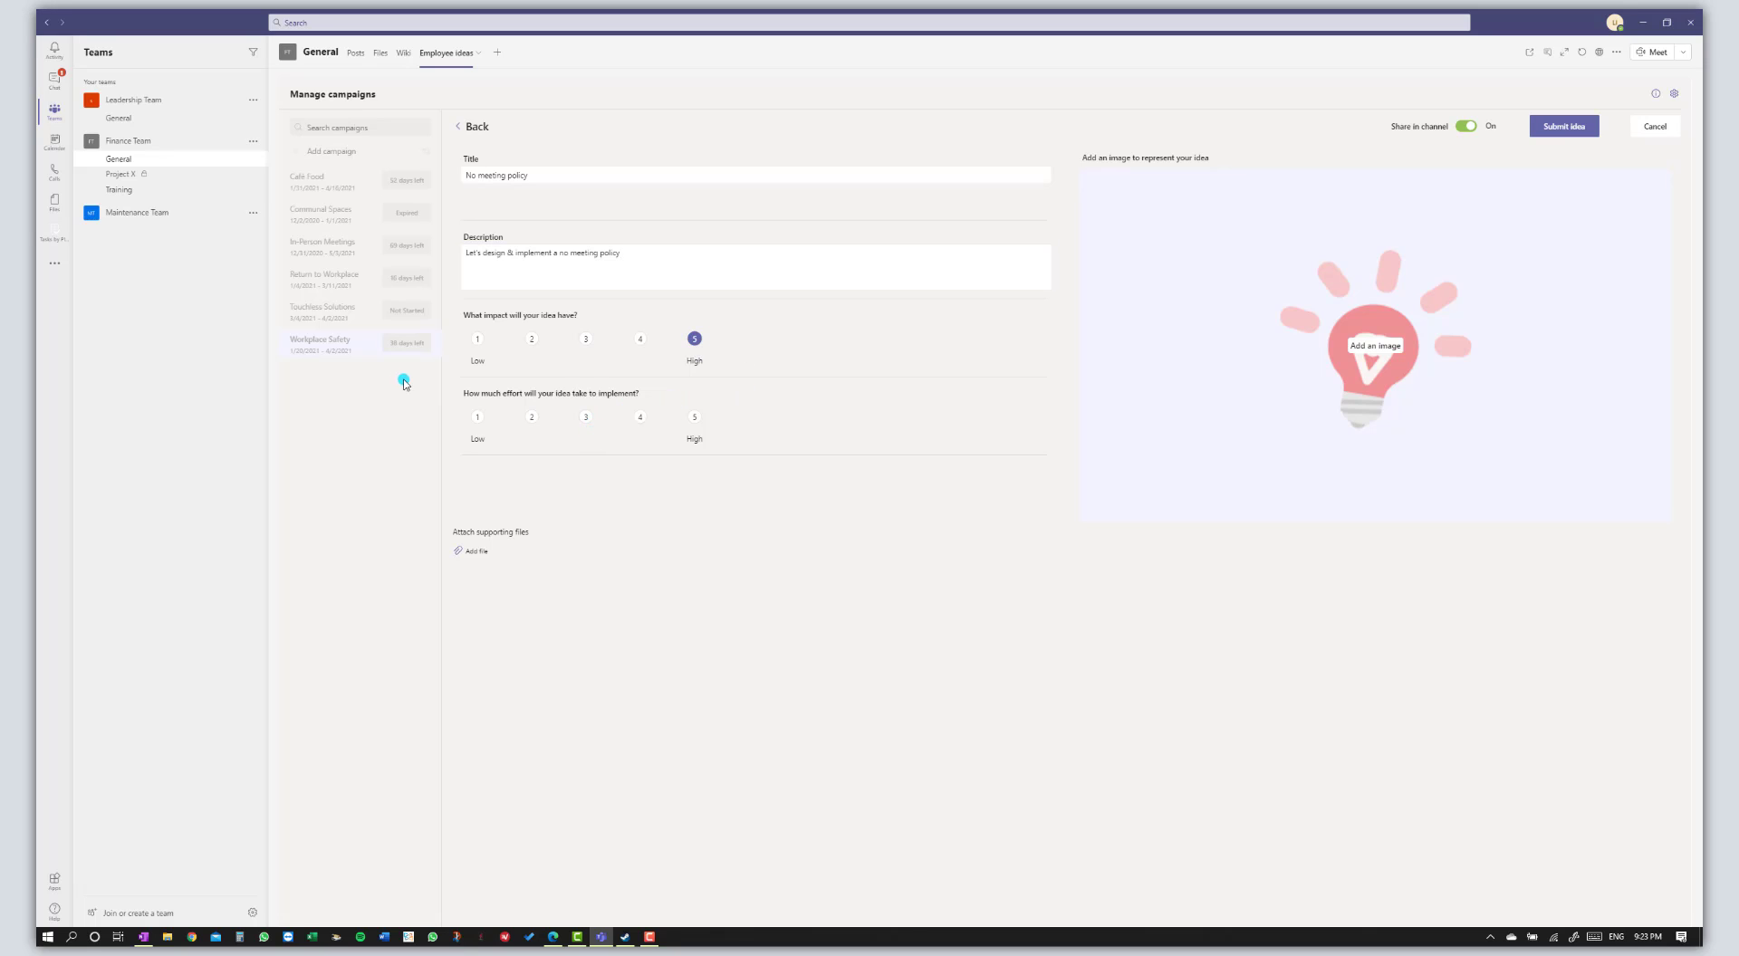
pyautogui.click(480, 420)
# Add the "No meetings" picture from the No meetings folder in Downloads as the idea's image
pyautogui.click(1375, 352)
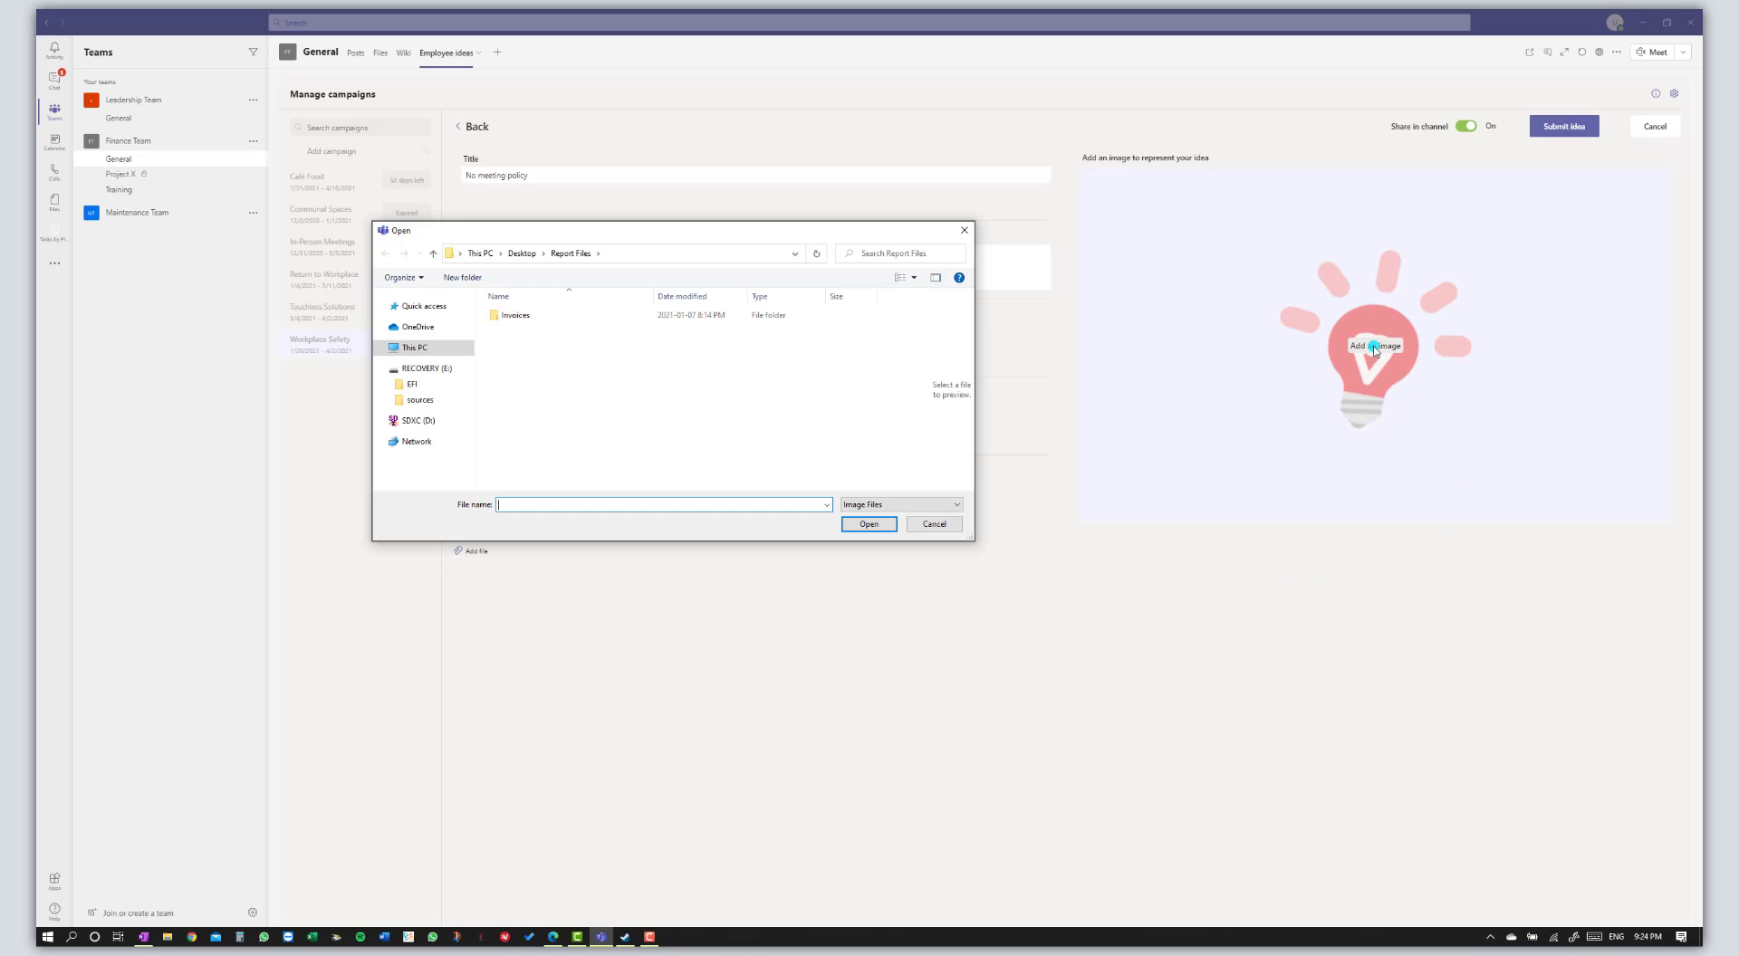
pyautogui.click(420, 352)
pyautogui.doubleClick(751, 364)
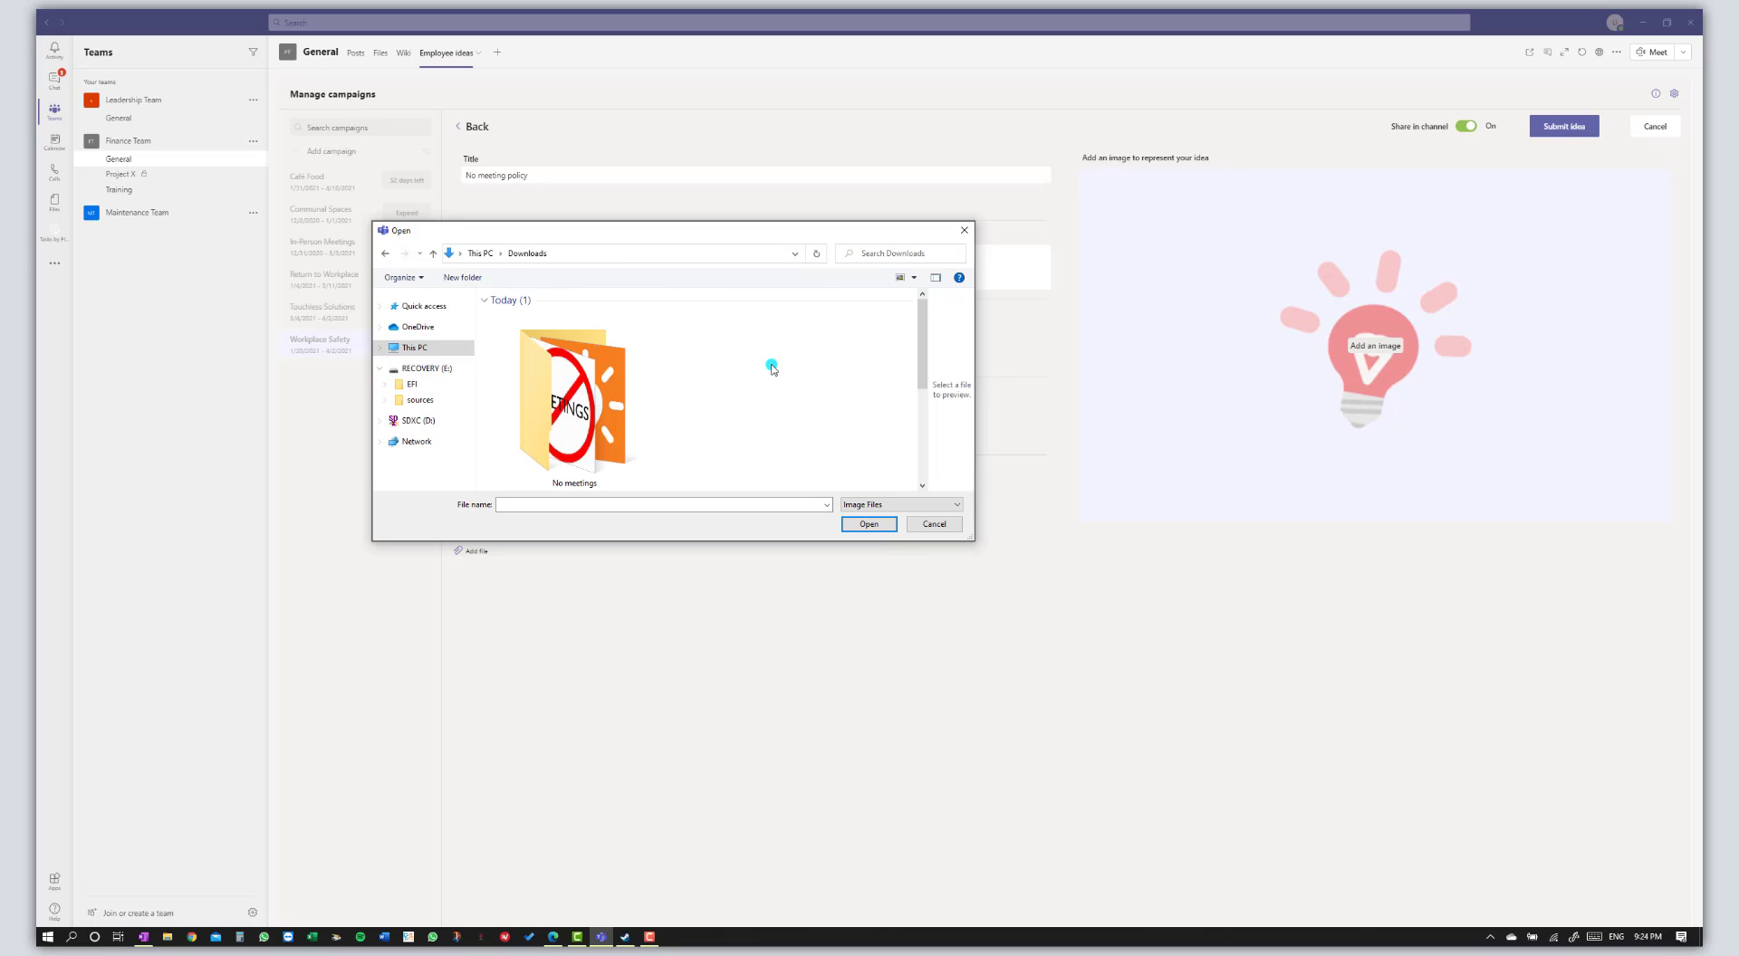
pyautogui.doubleClick(530, 379)
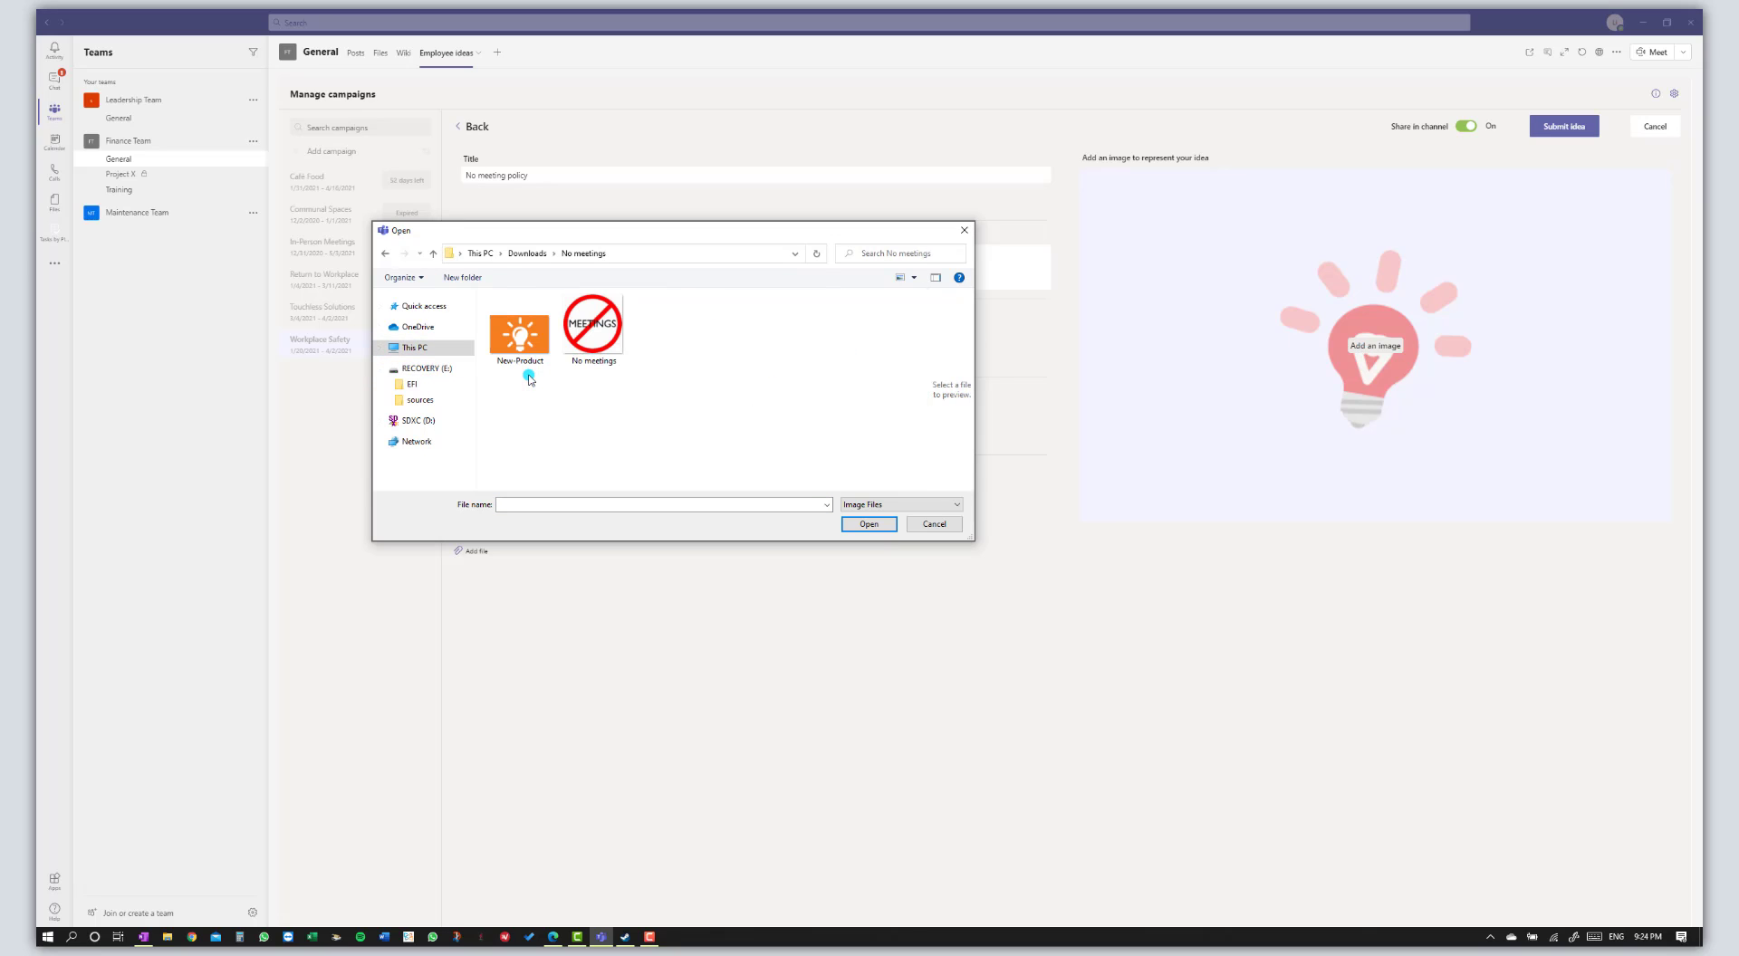
pyautogui.doubleClick(590, 340)
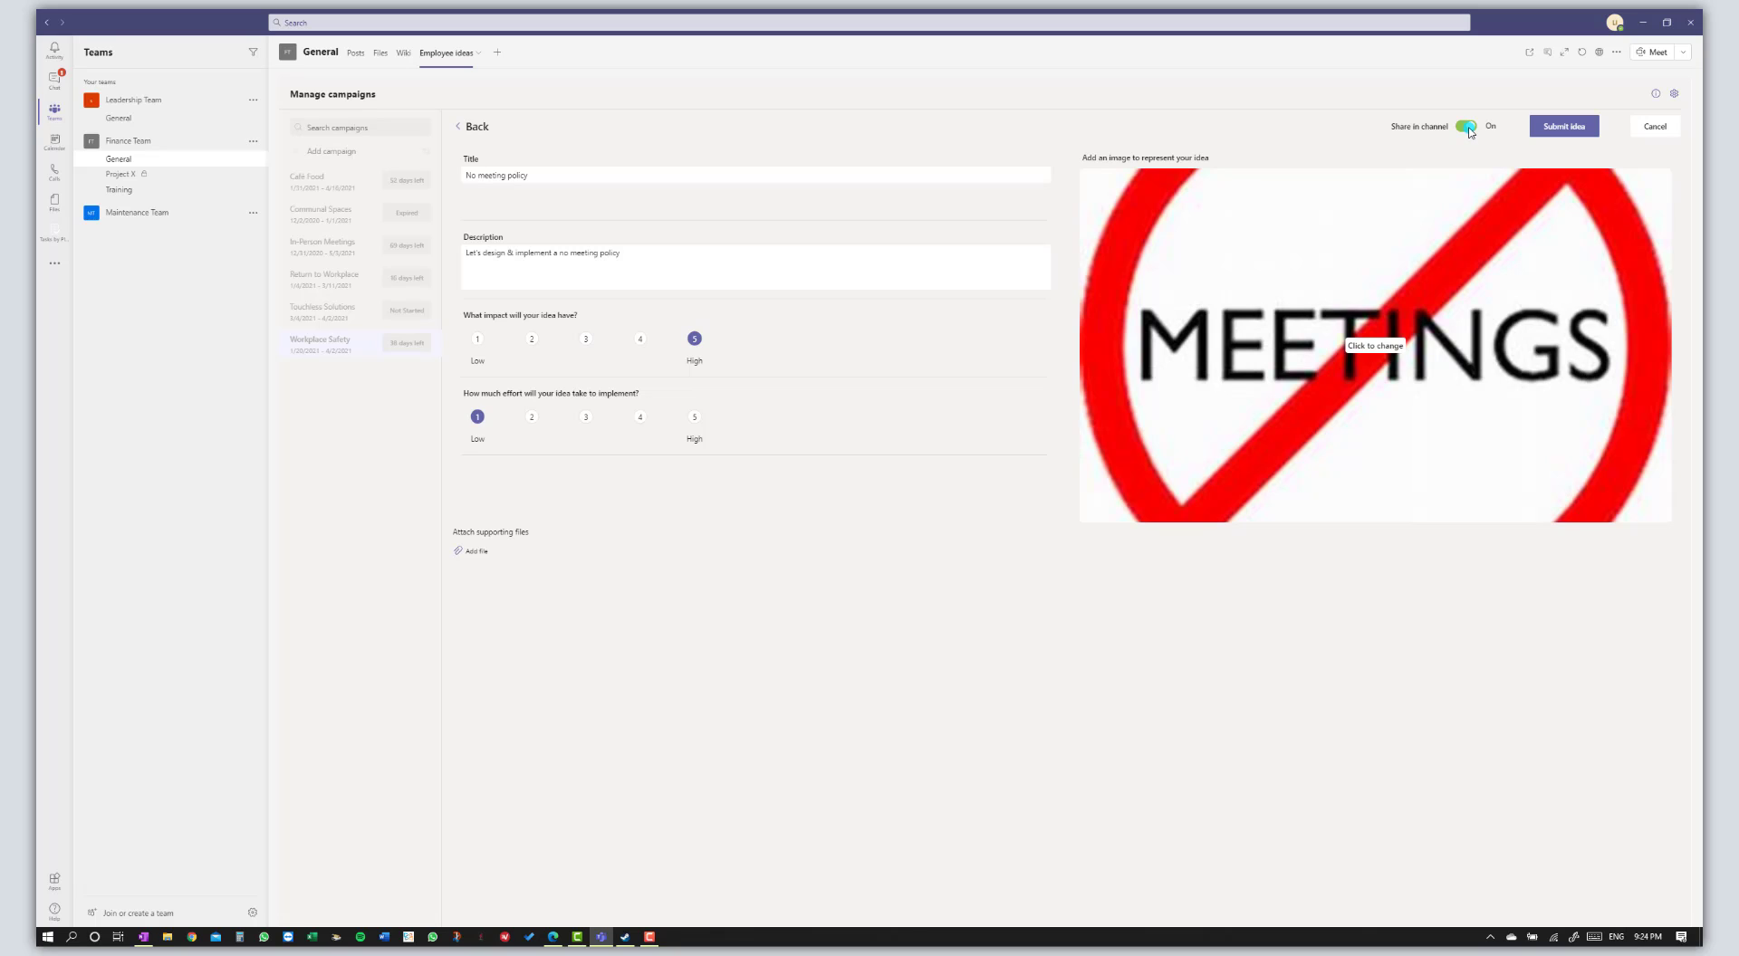
# Submit the idea with channel sharing on, then vote for No meeting policy in the campaign's idea list
pyautogui.click(1563, 131)
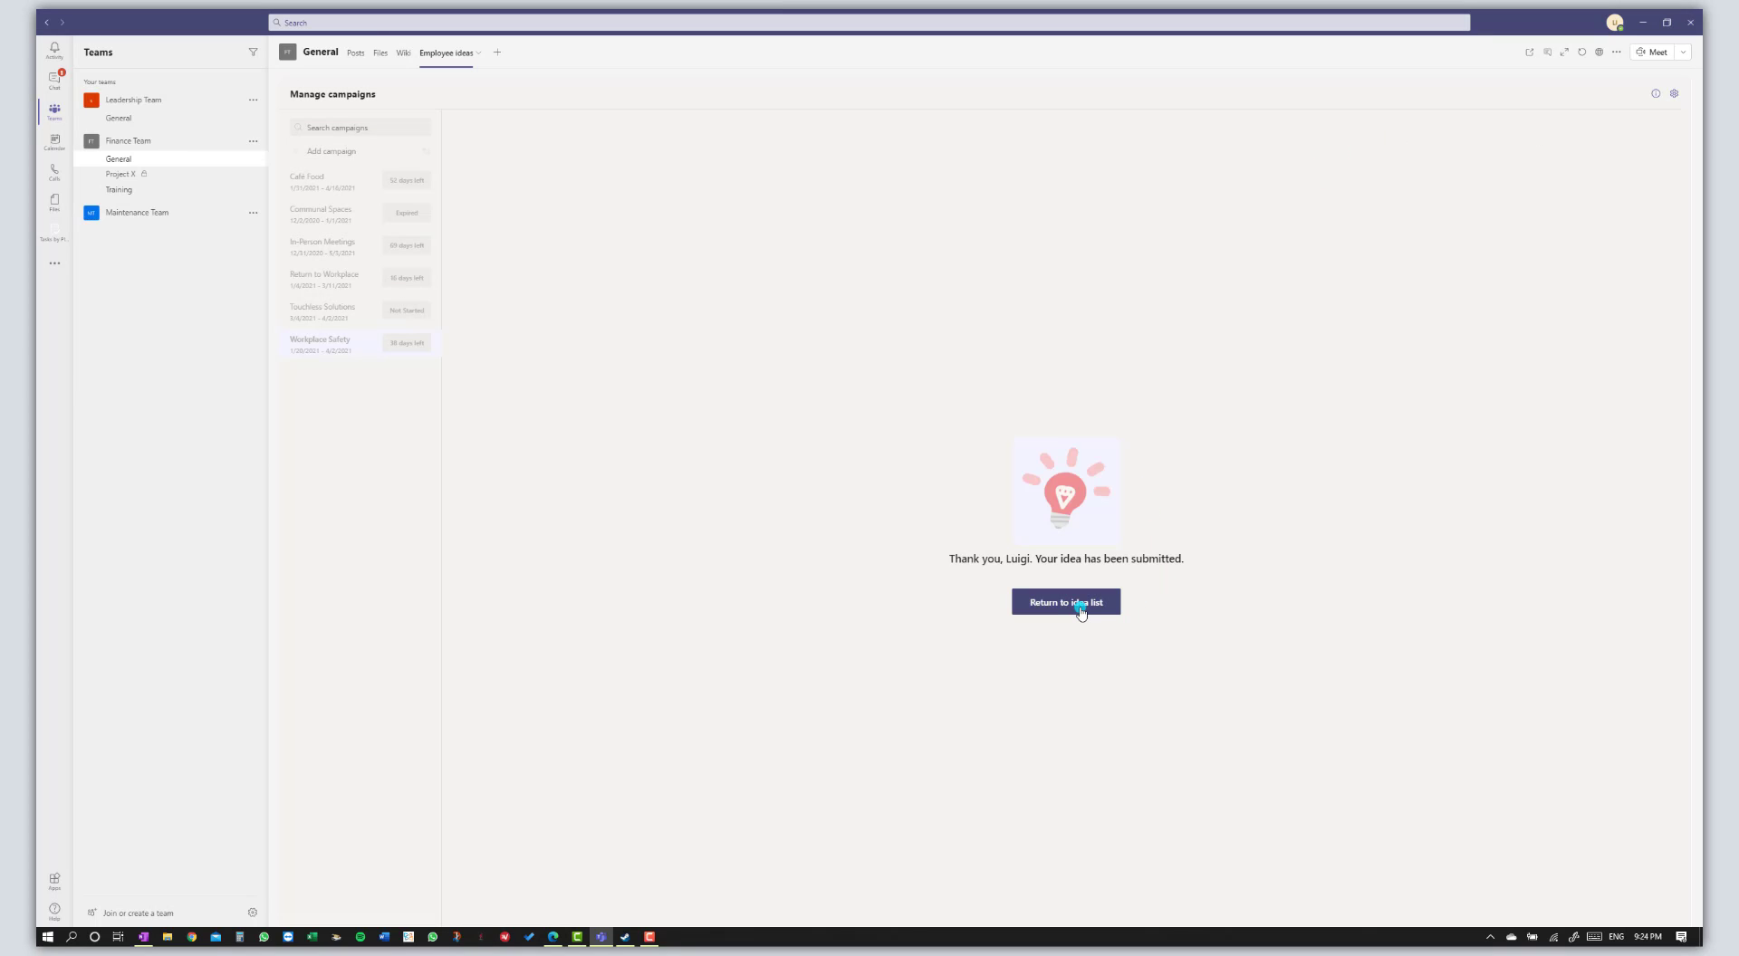
pyautogui.click(1078, 604)
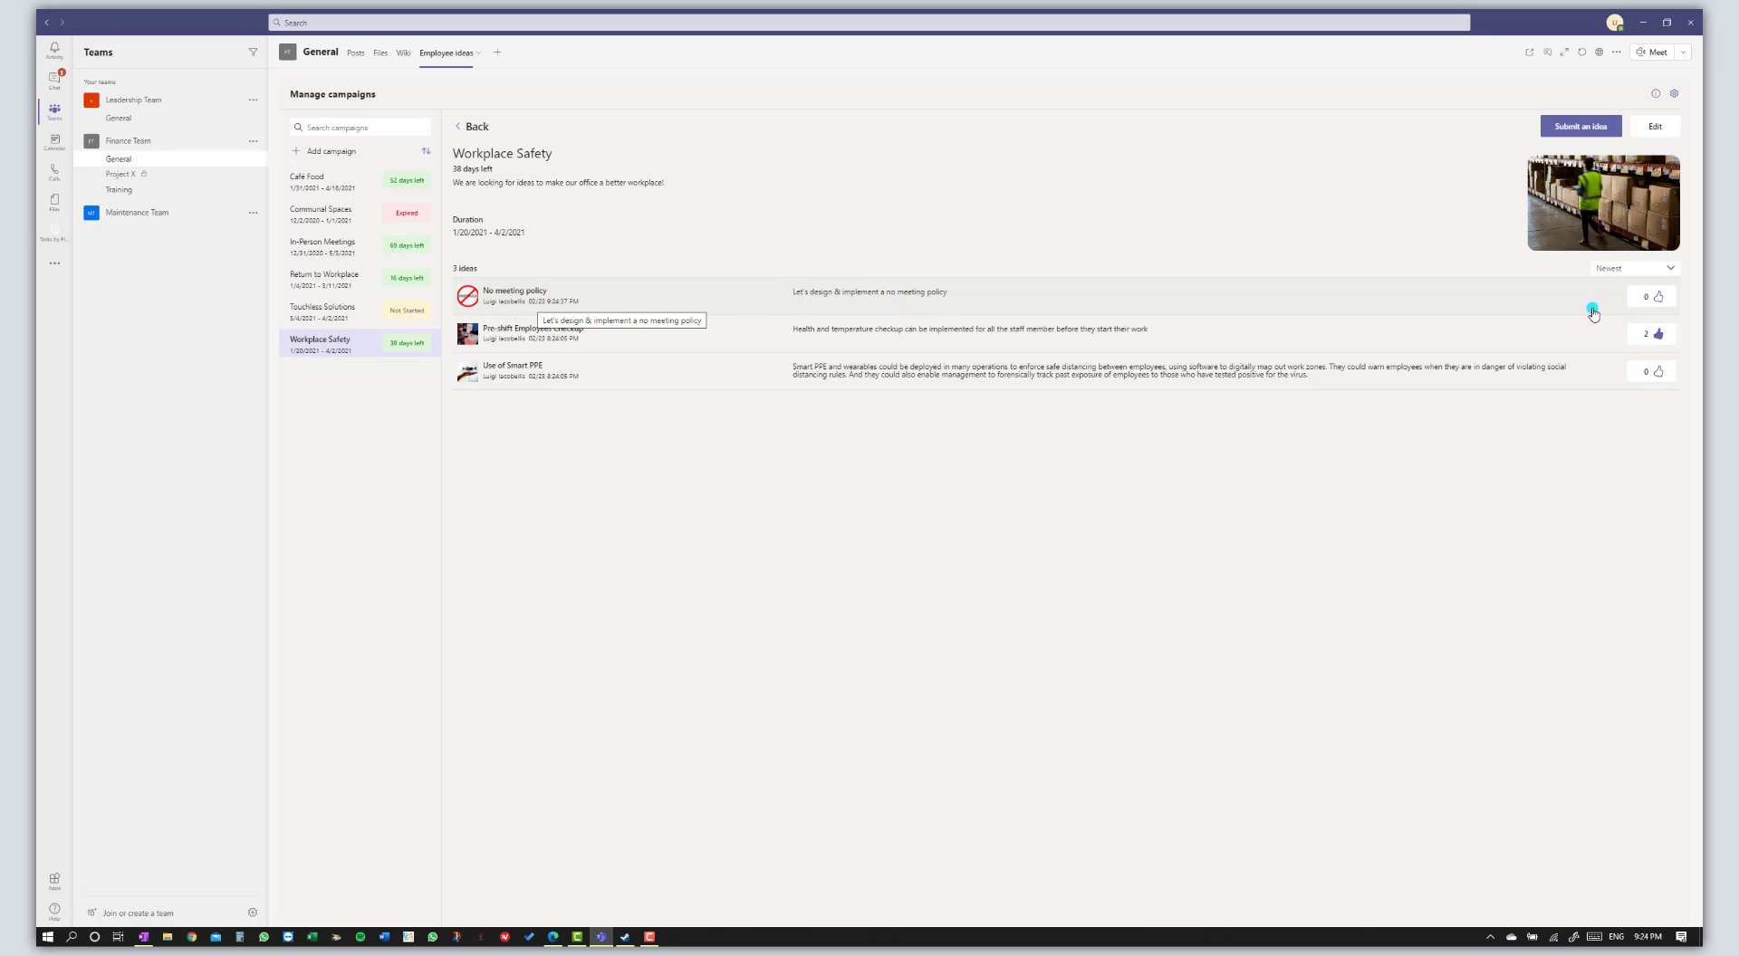
pyautogui.click(1650, 306)
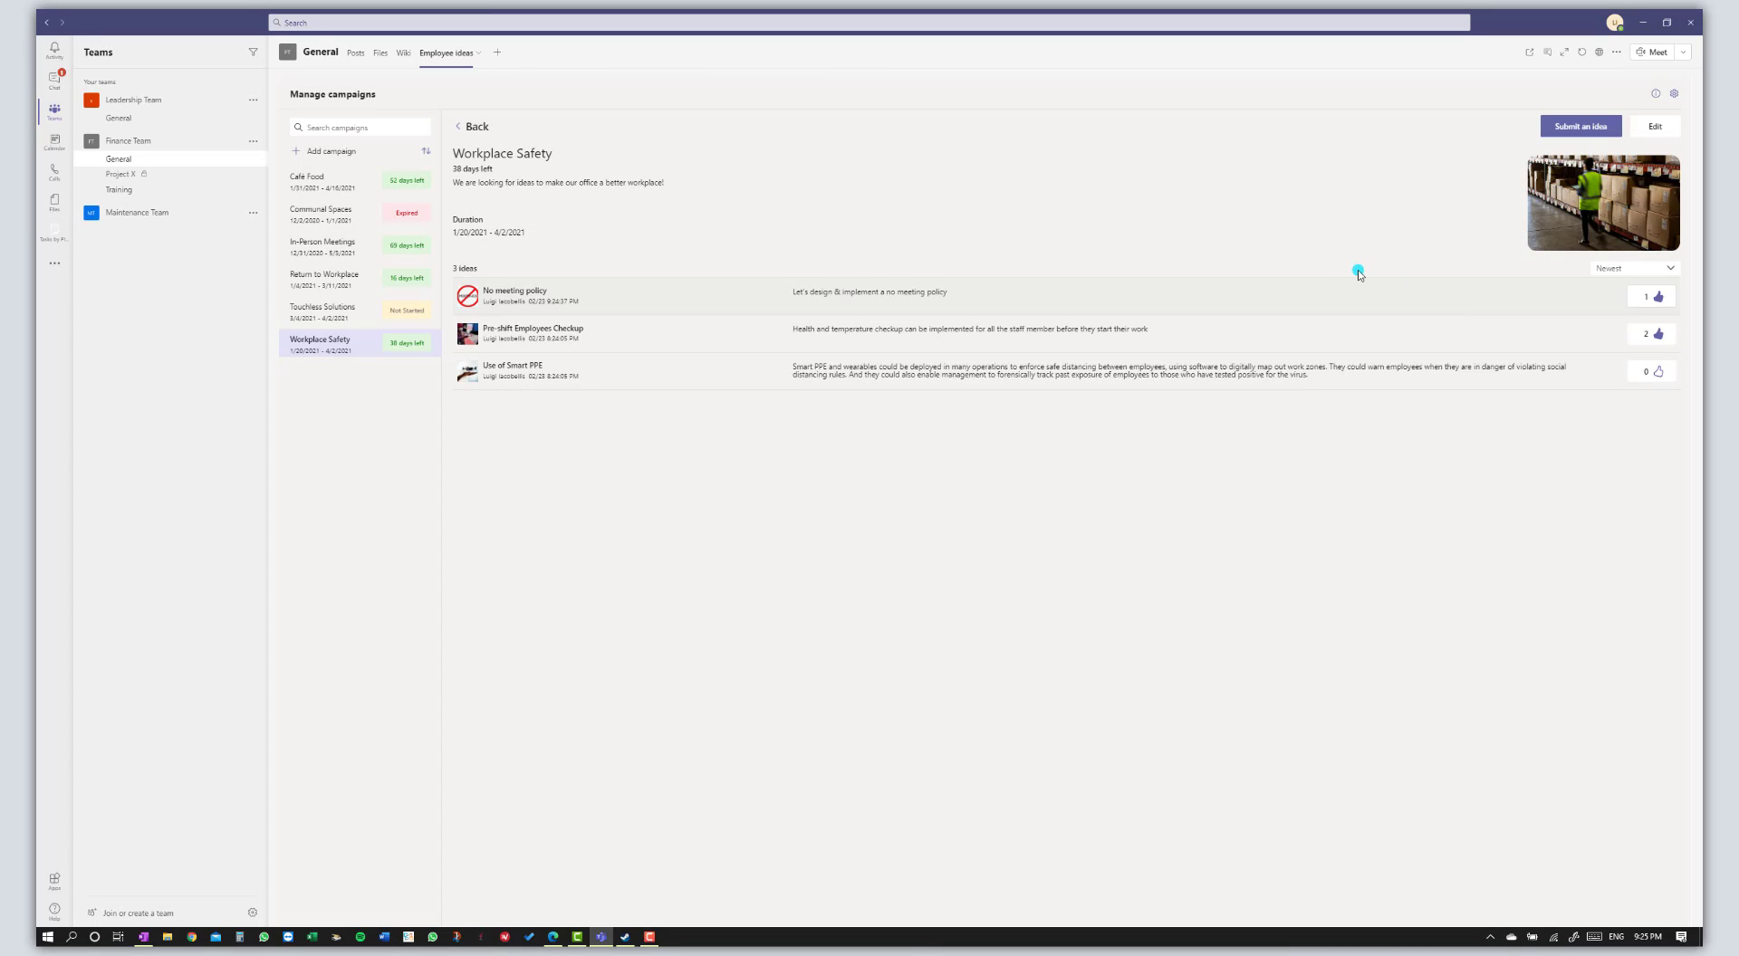
# Check the General channel's posts for the shared idea, then return to the Employee ideas overview
pyautogui.click(355, 55)
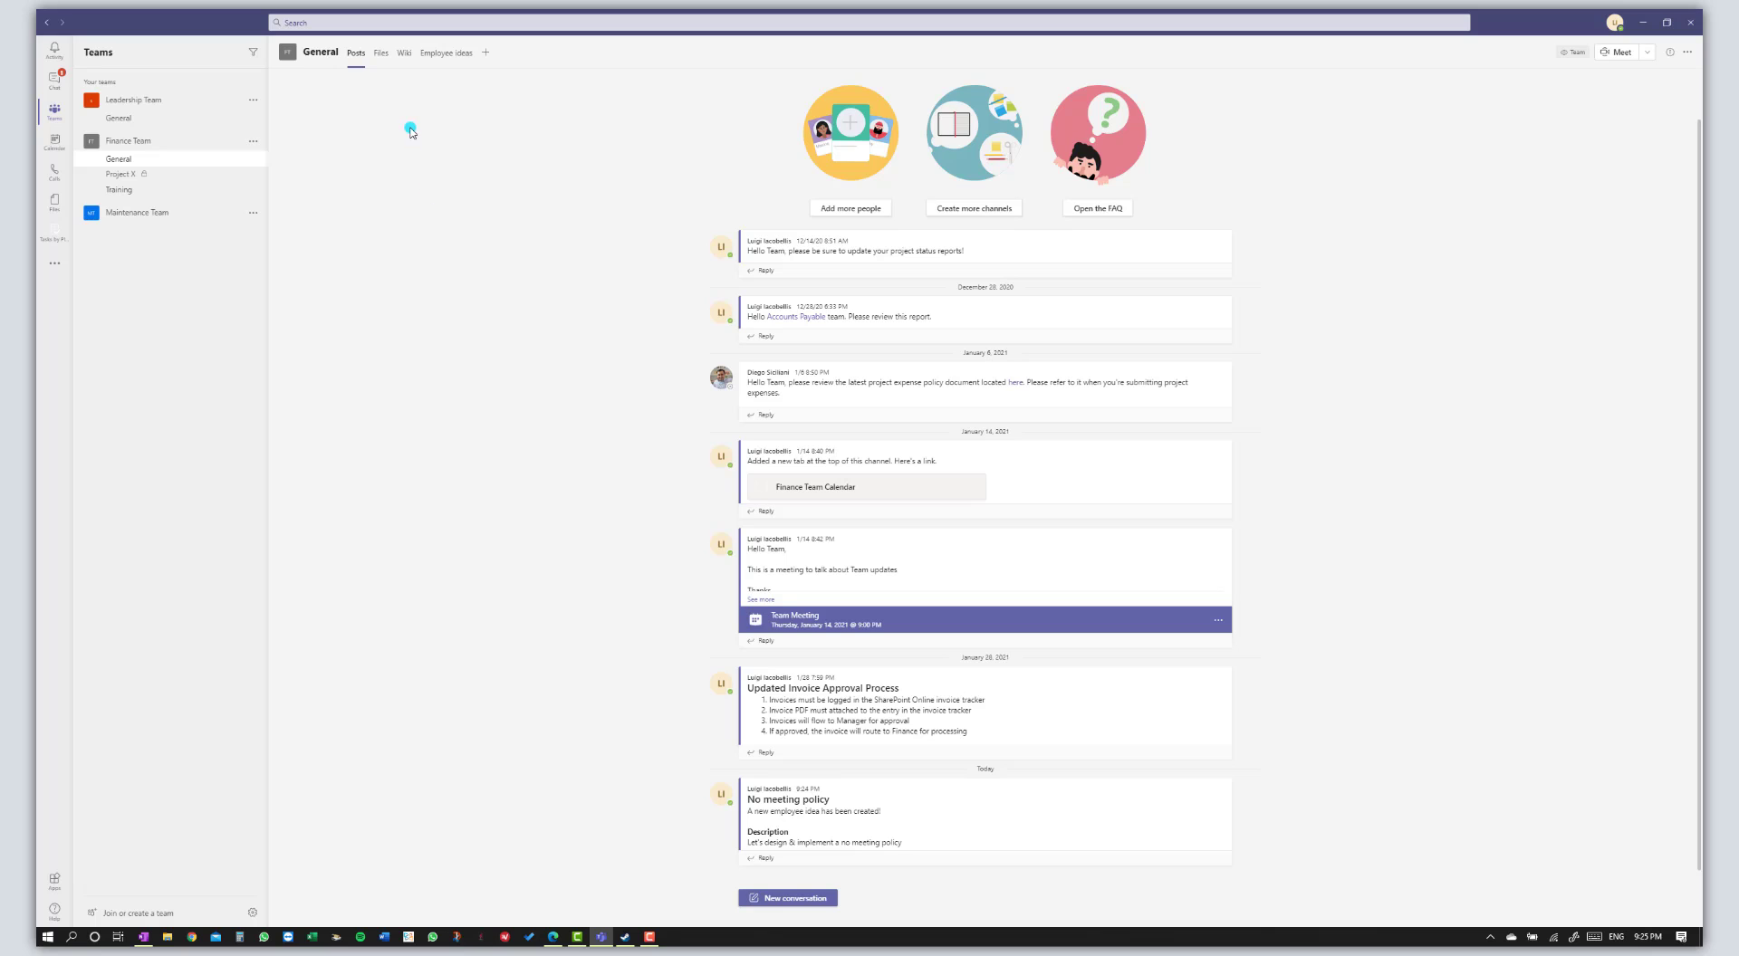
pyautogui.click(438, 53)
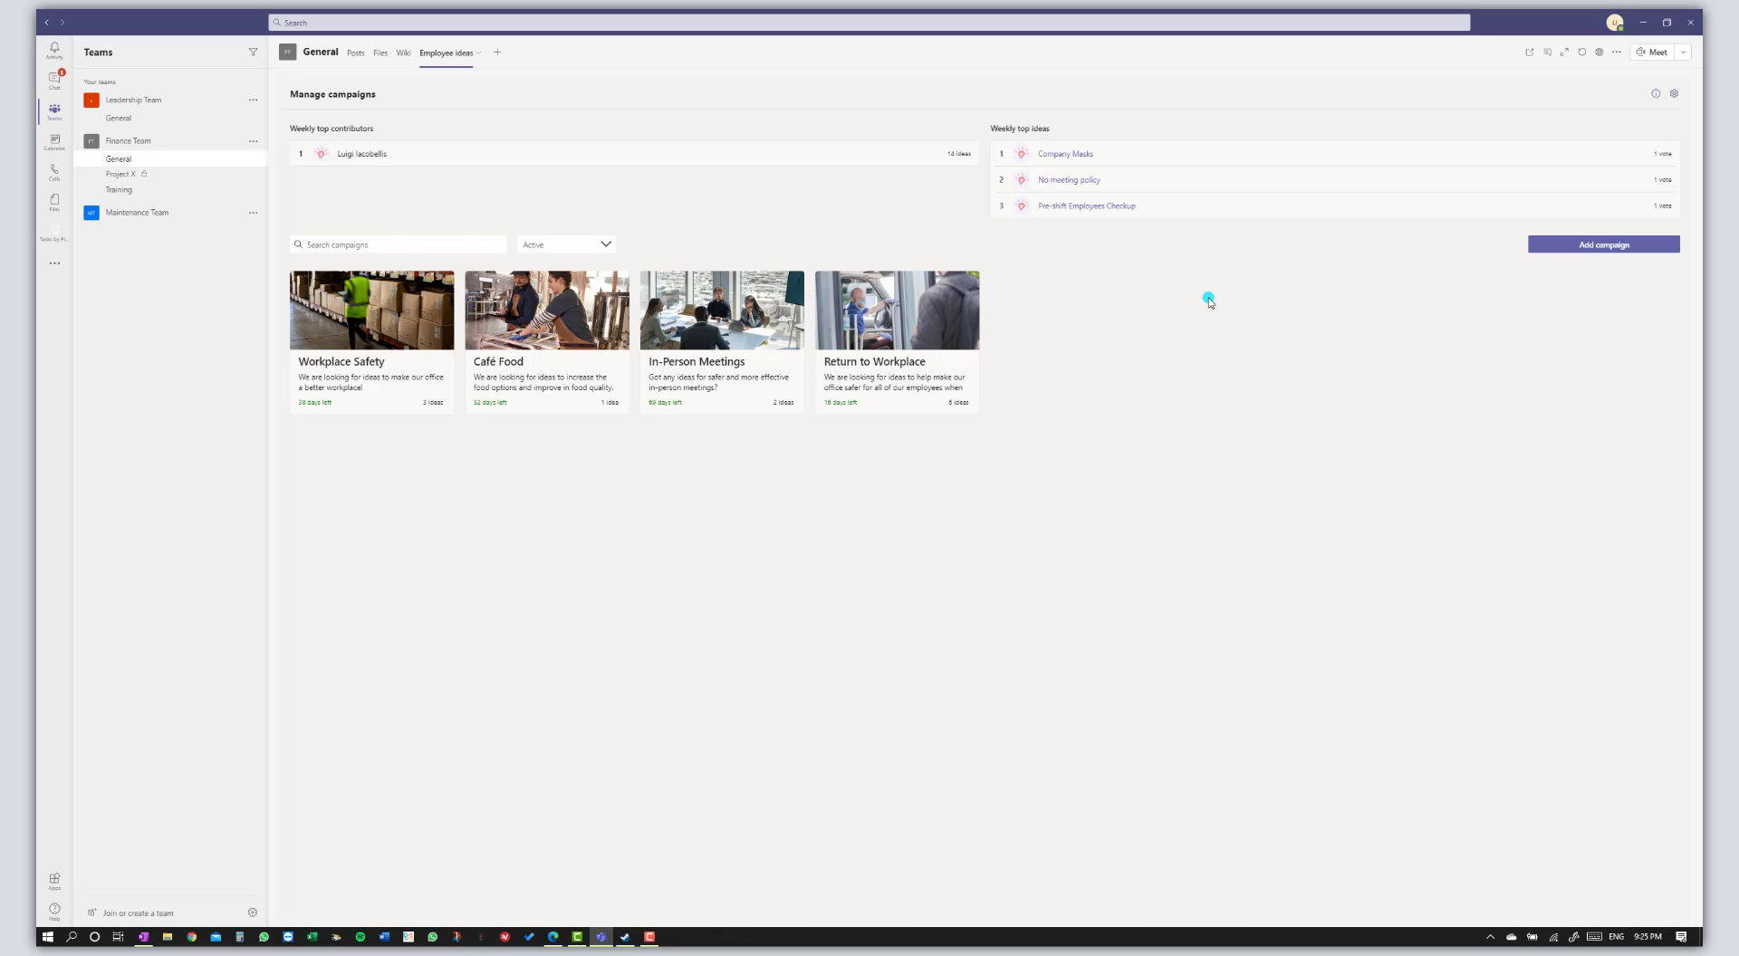
# Start a campaign named "New Products" with the description "Please submit ideas for new products to be developed"
pyautogui.click(1620, 250)
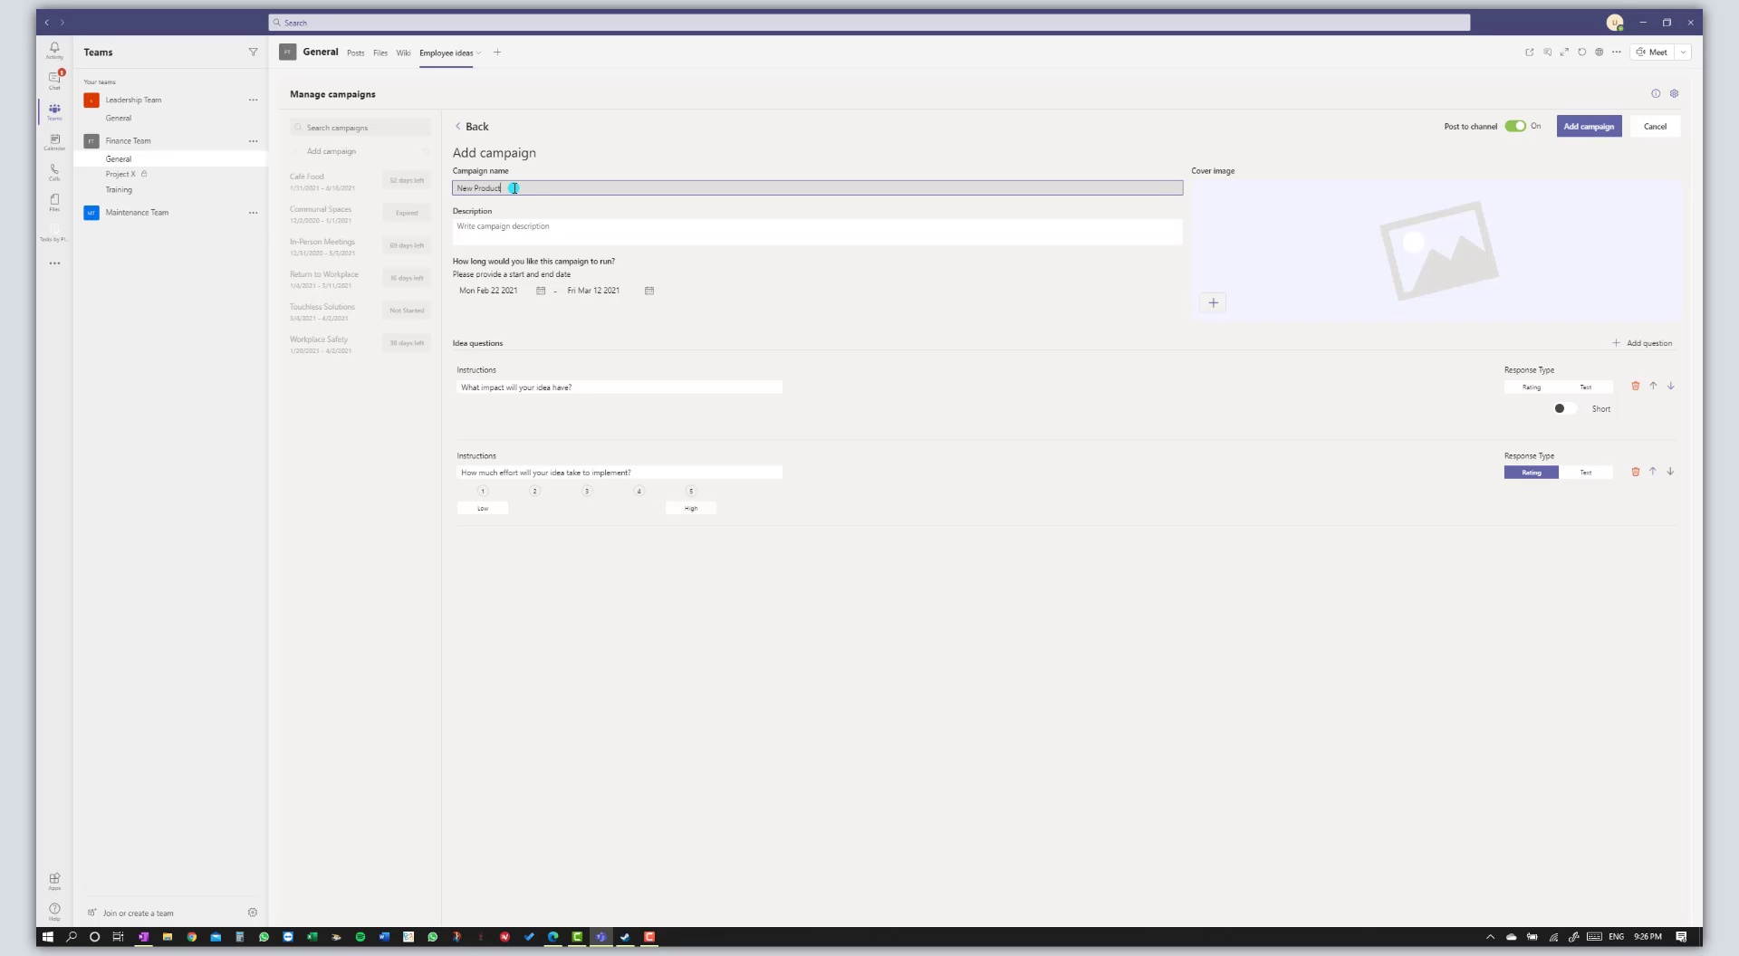
pyautogui.click(476, 230)
pyautogui.write('Please')
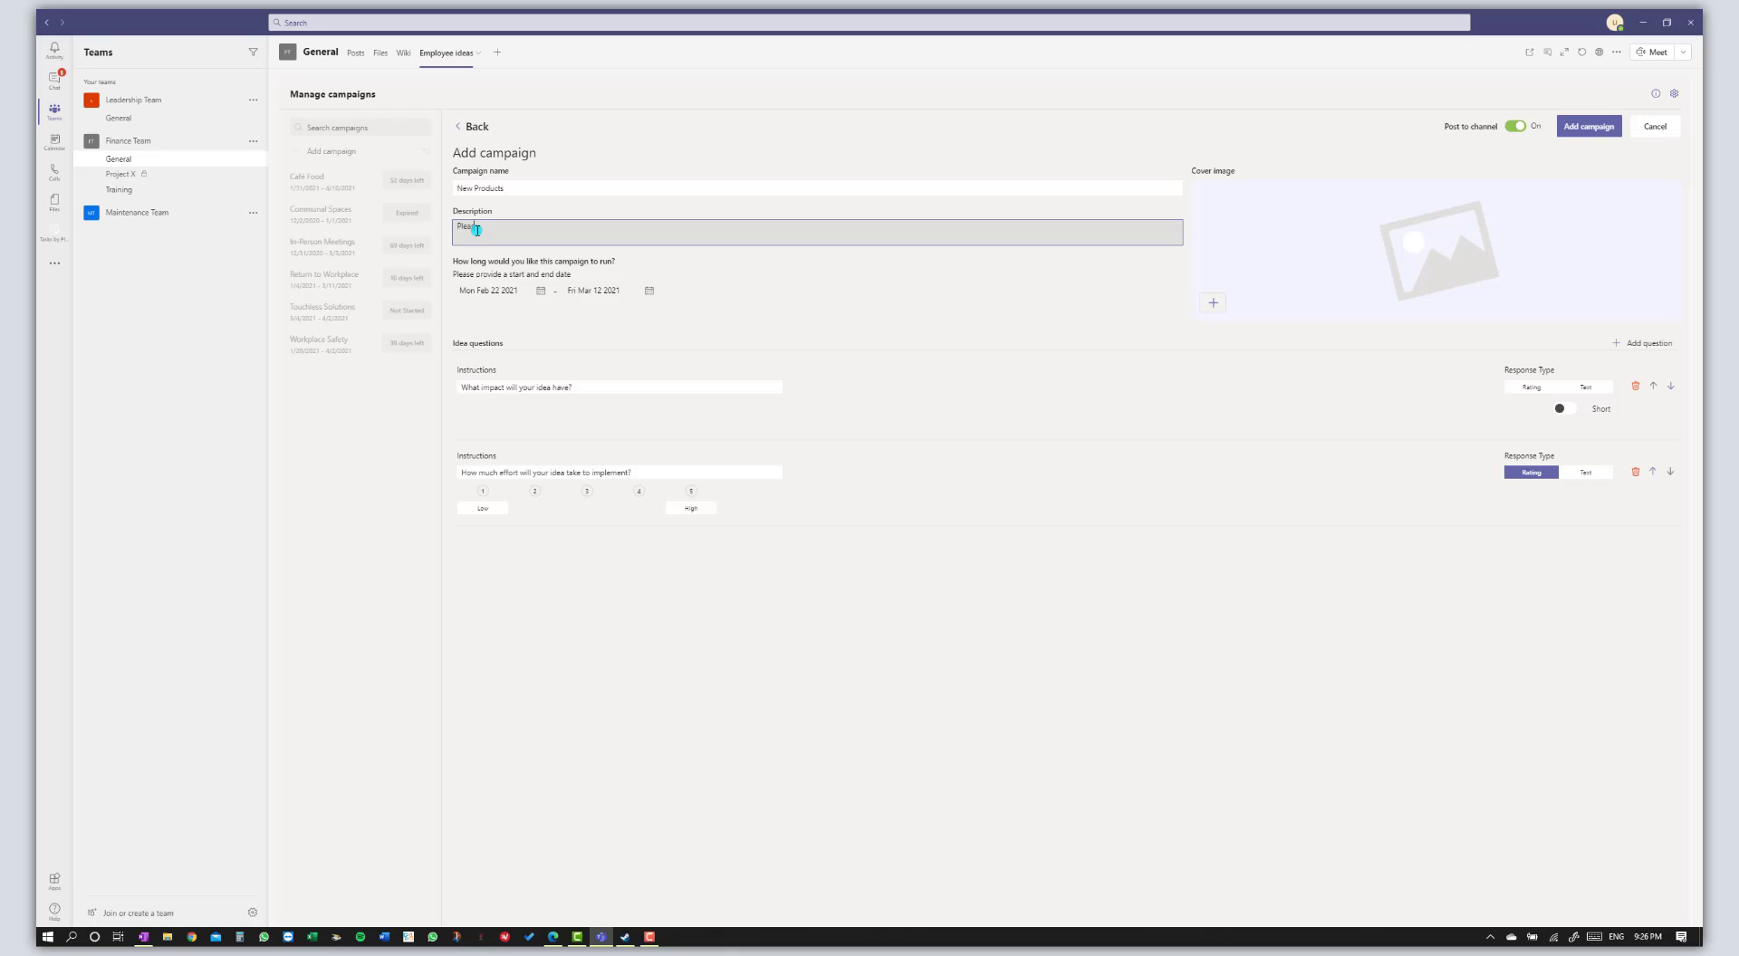
pyautogui.write(' submit ideas for new products to be developed')
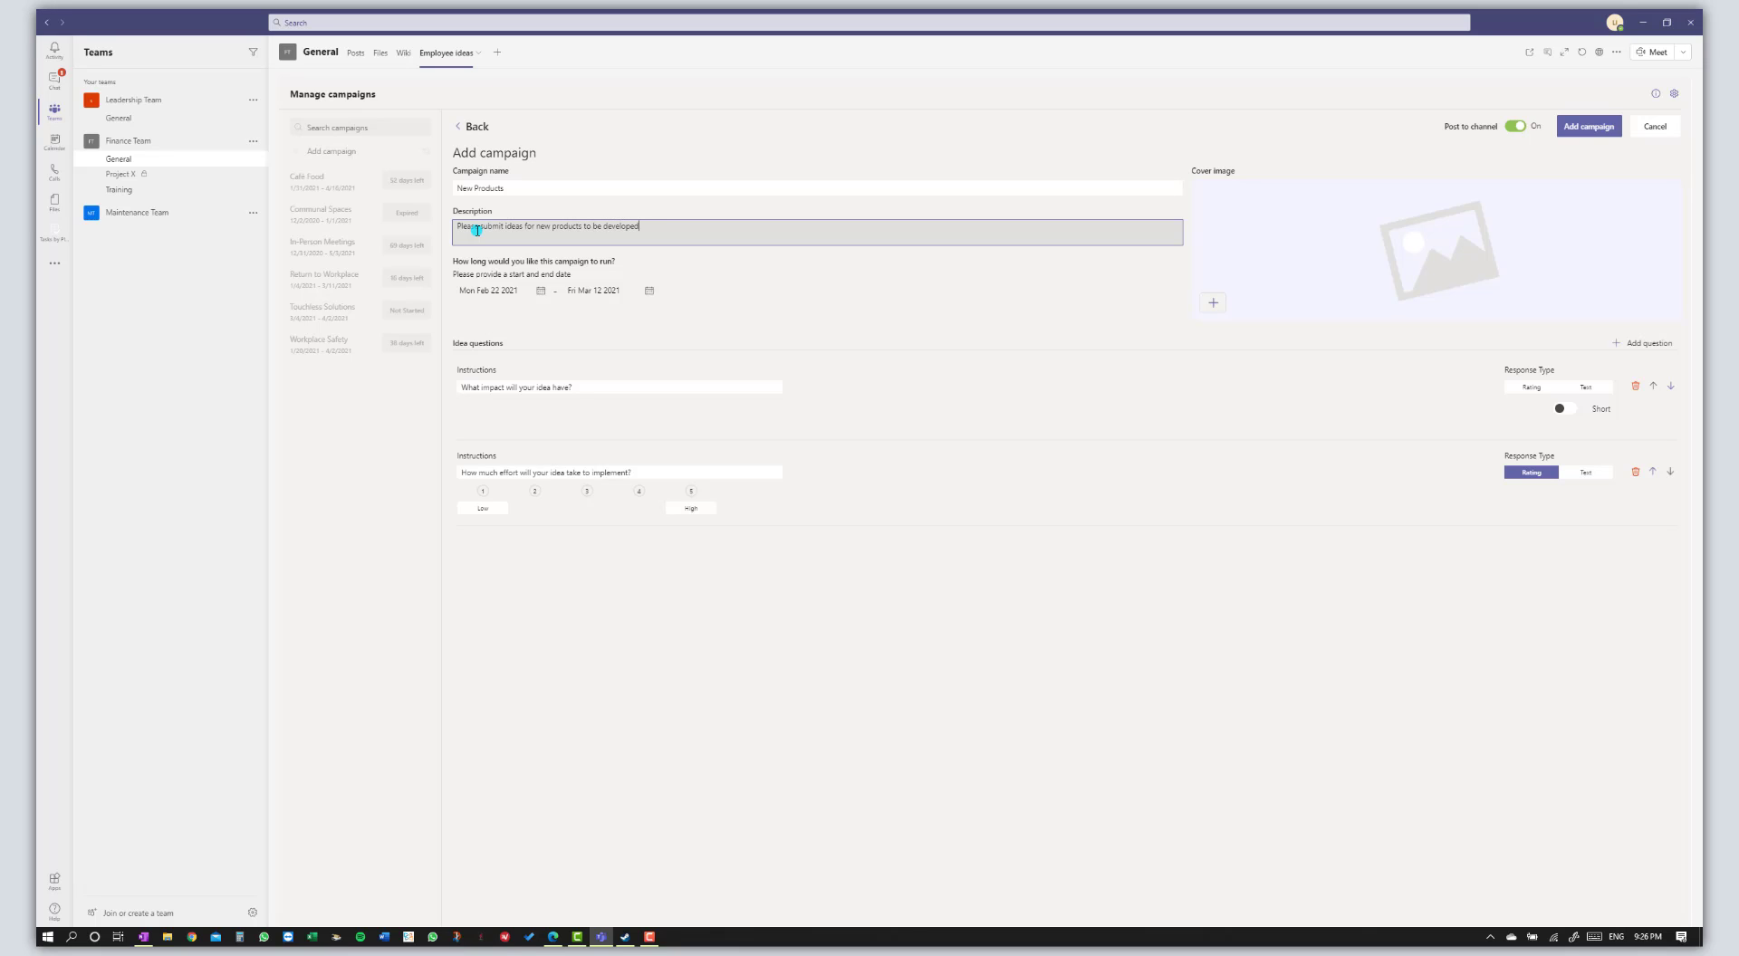
# Examine the calendar options for the campaign's run dates
pyautogui.click(540, 295)
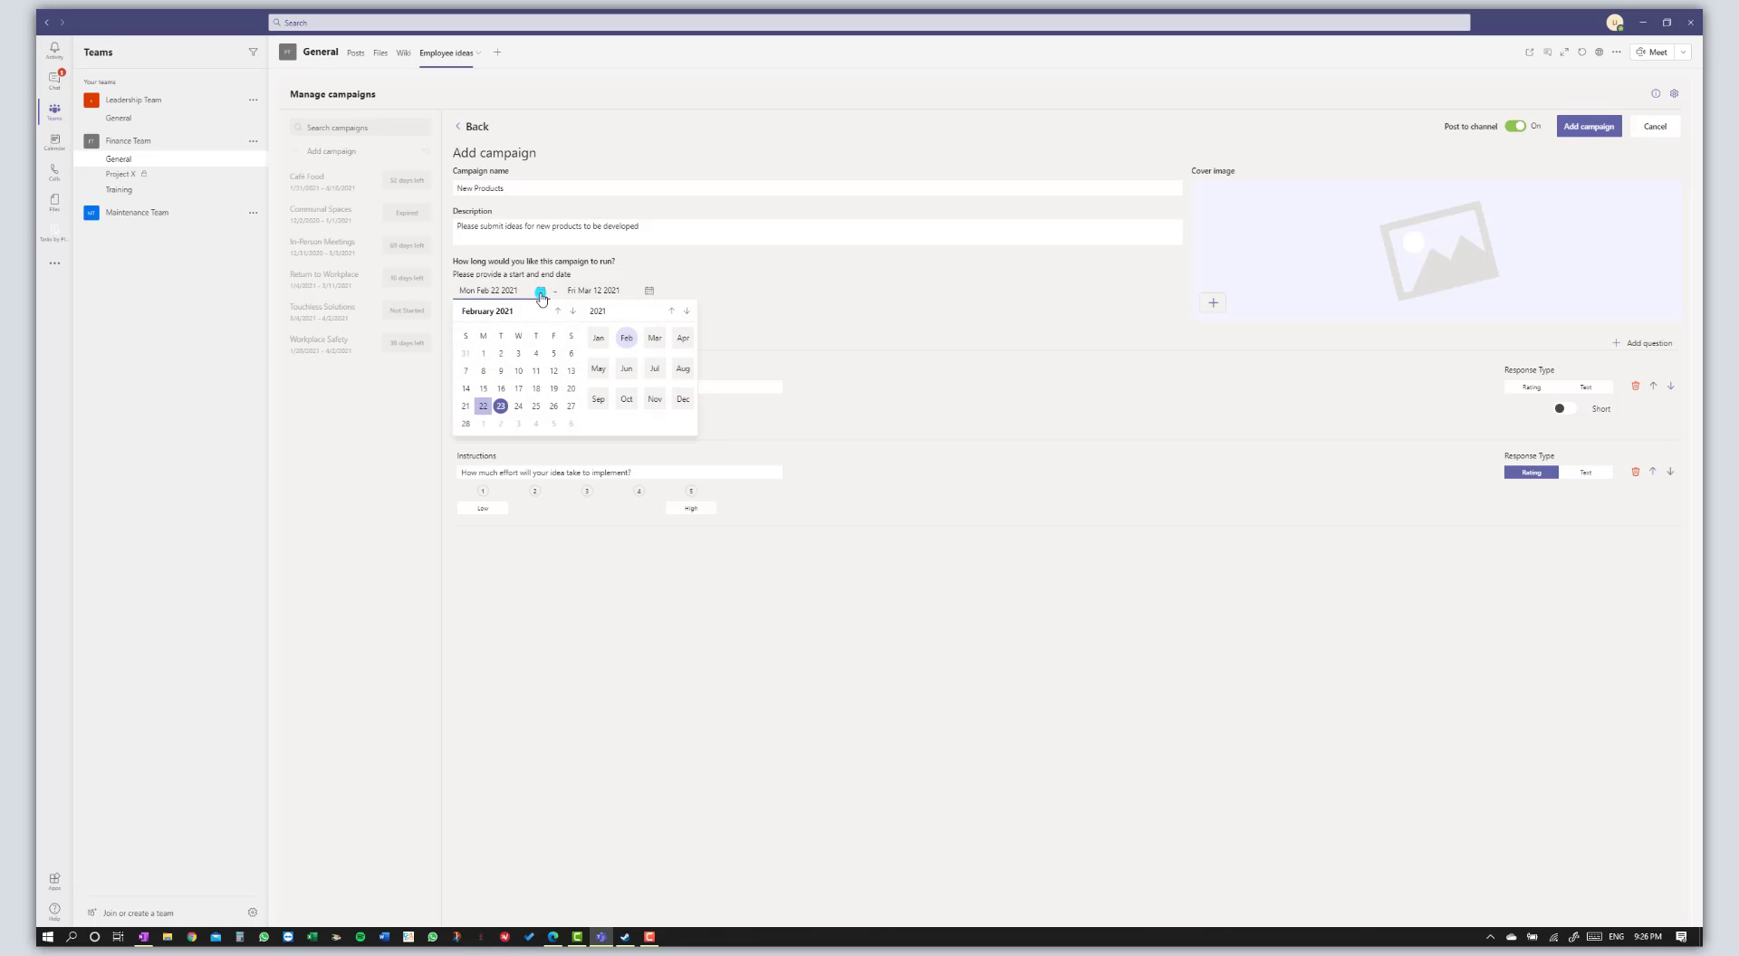
pyautogui.click(662, 289)
pyautogui.click(662, 290)
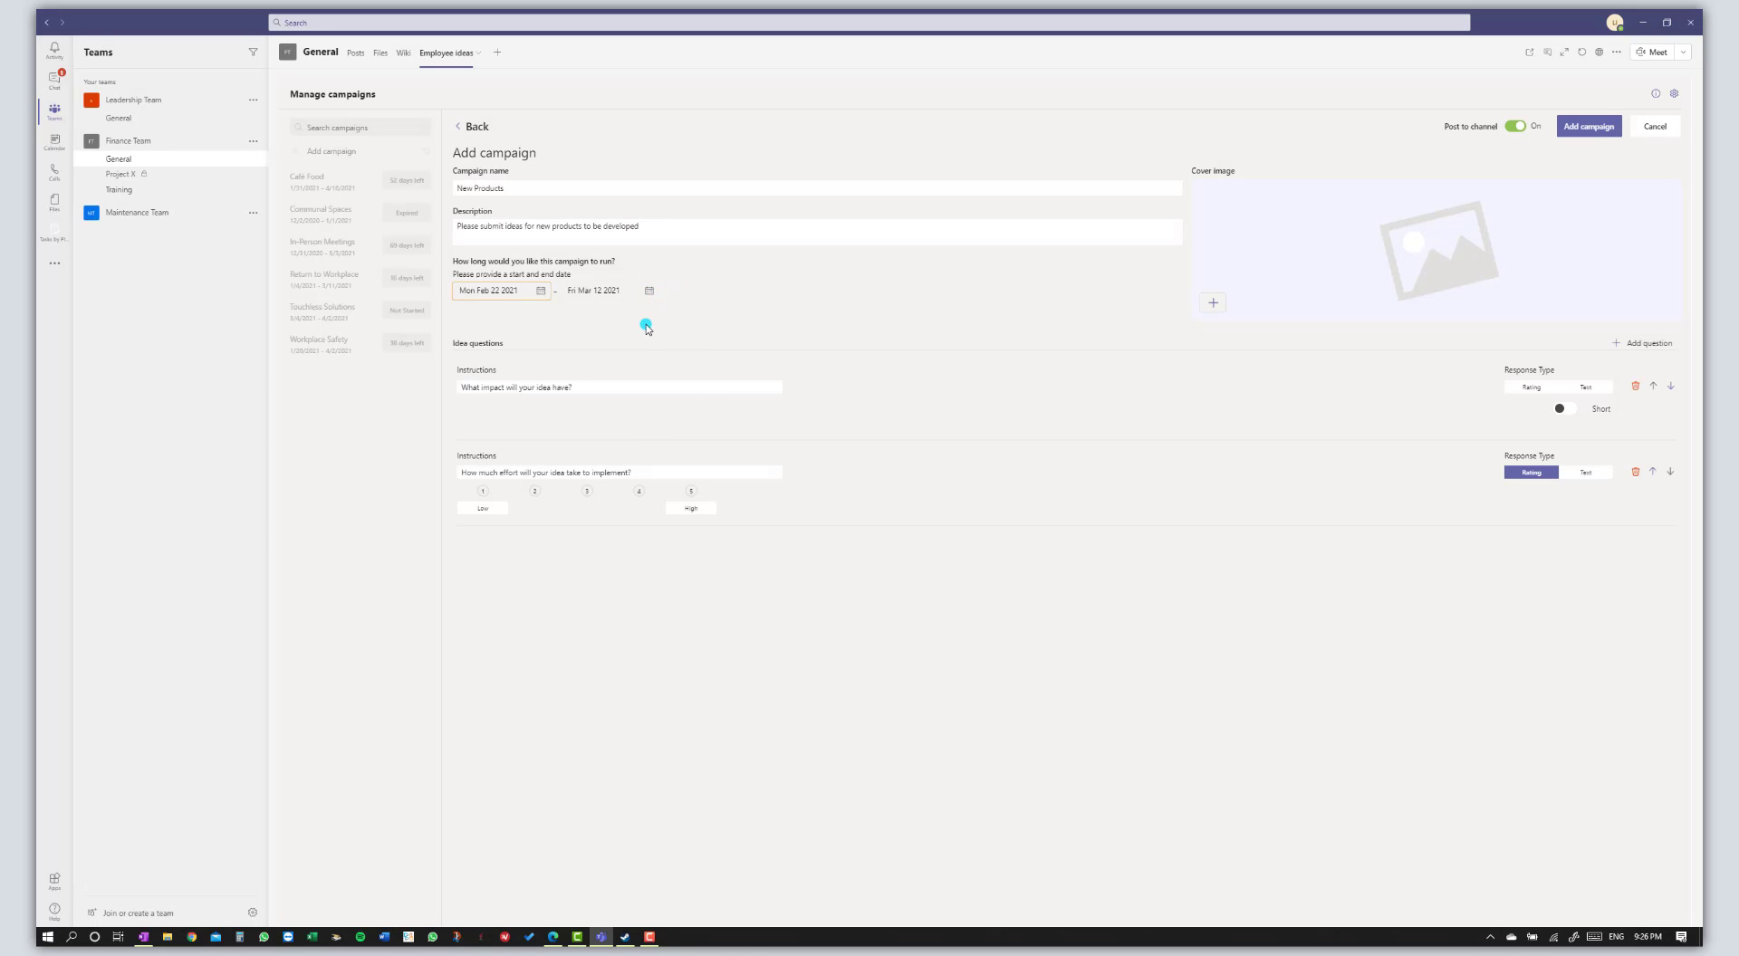
pyautogui.click(519, 350)
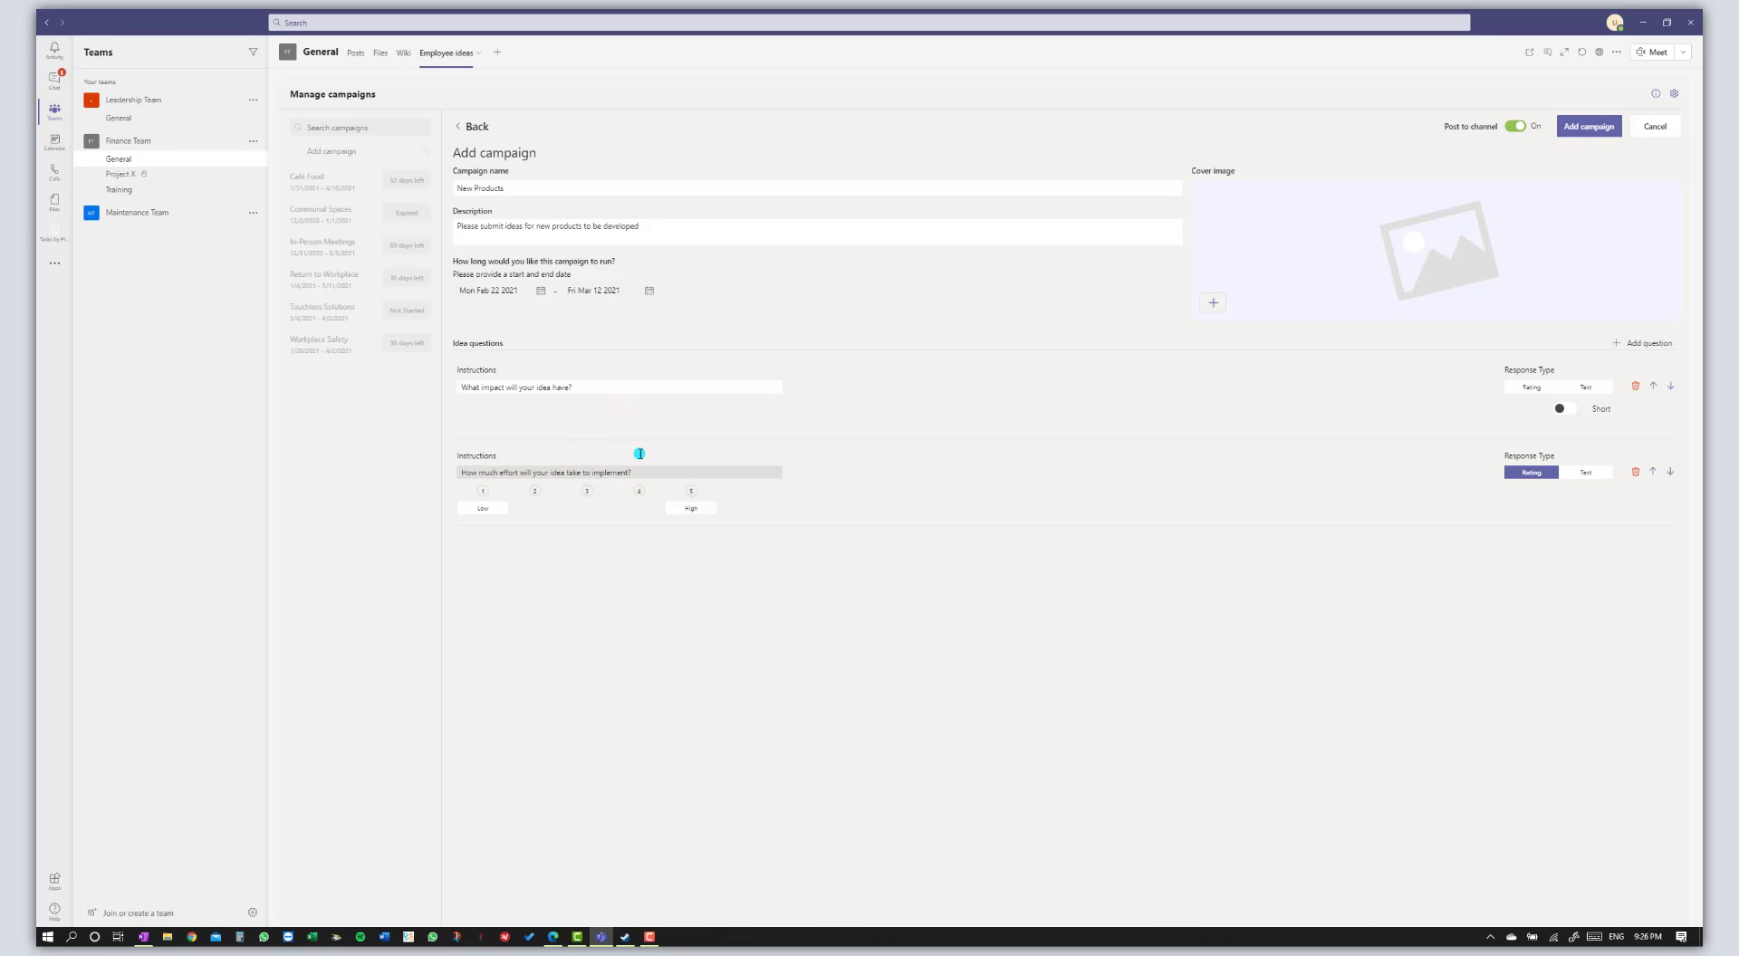
# Try the Rating response type on the "What impact will your idea have?" question and inspect its Low label
pyautogui.click(626, 382)
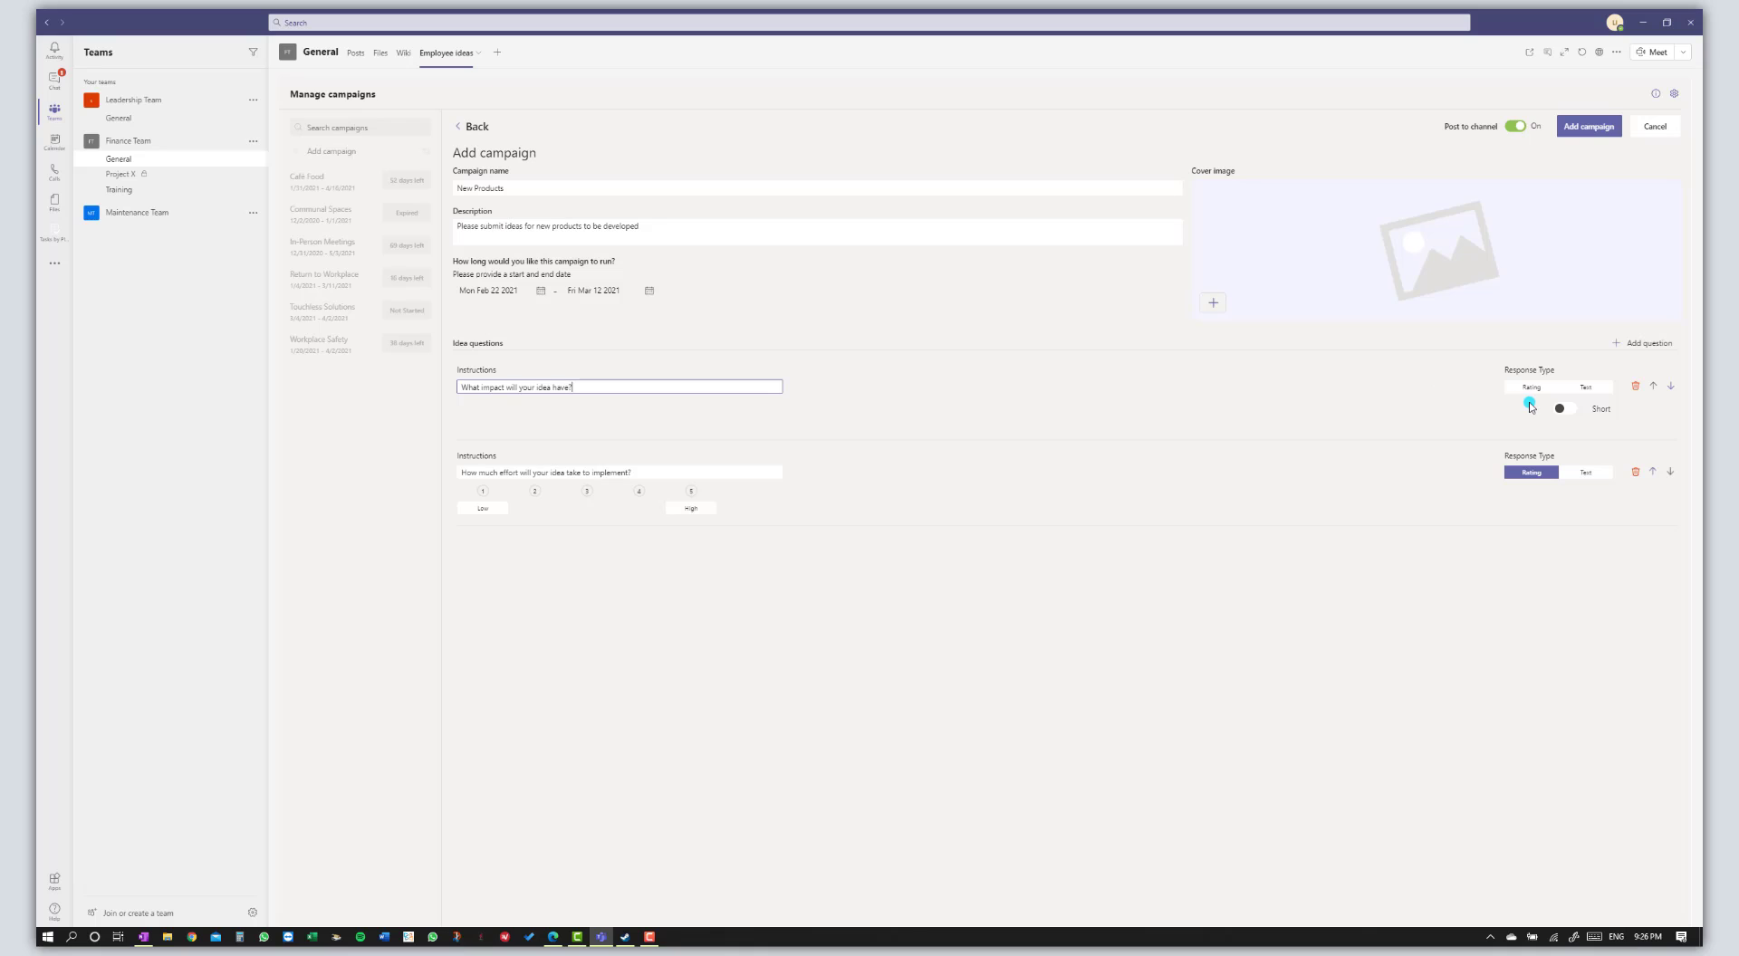
pyautogui.click(1531, 390)
pyautogui.click(1536, 389)
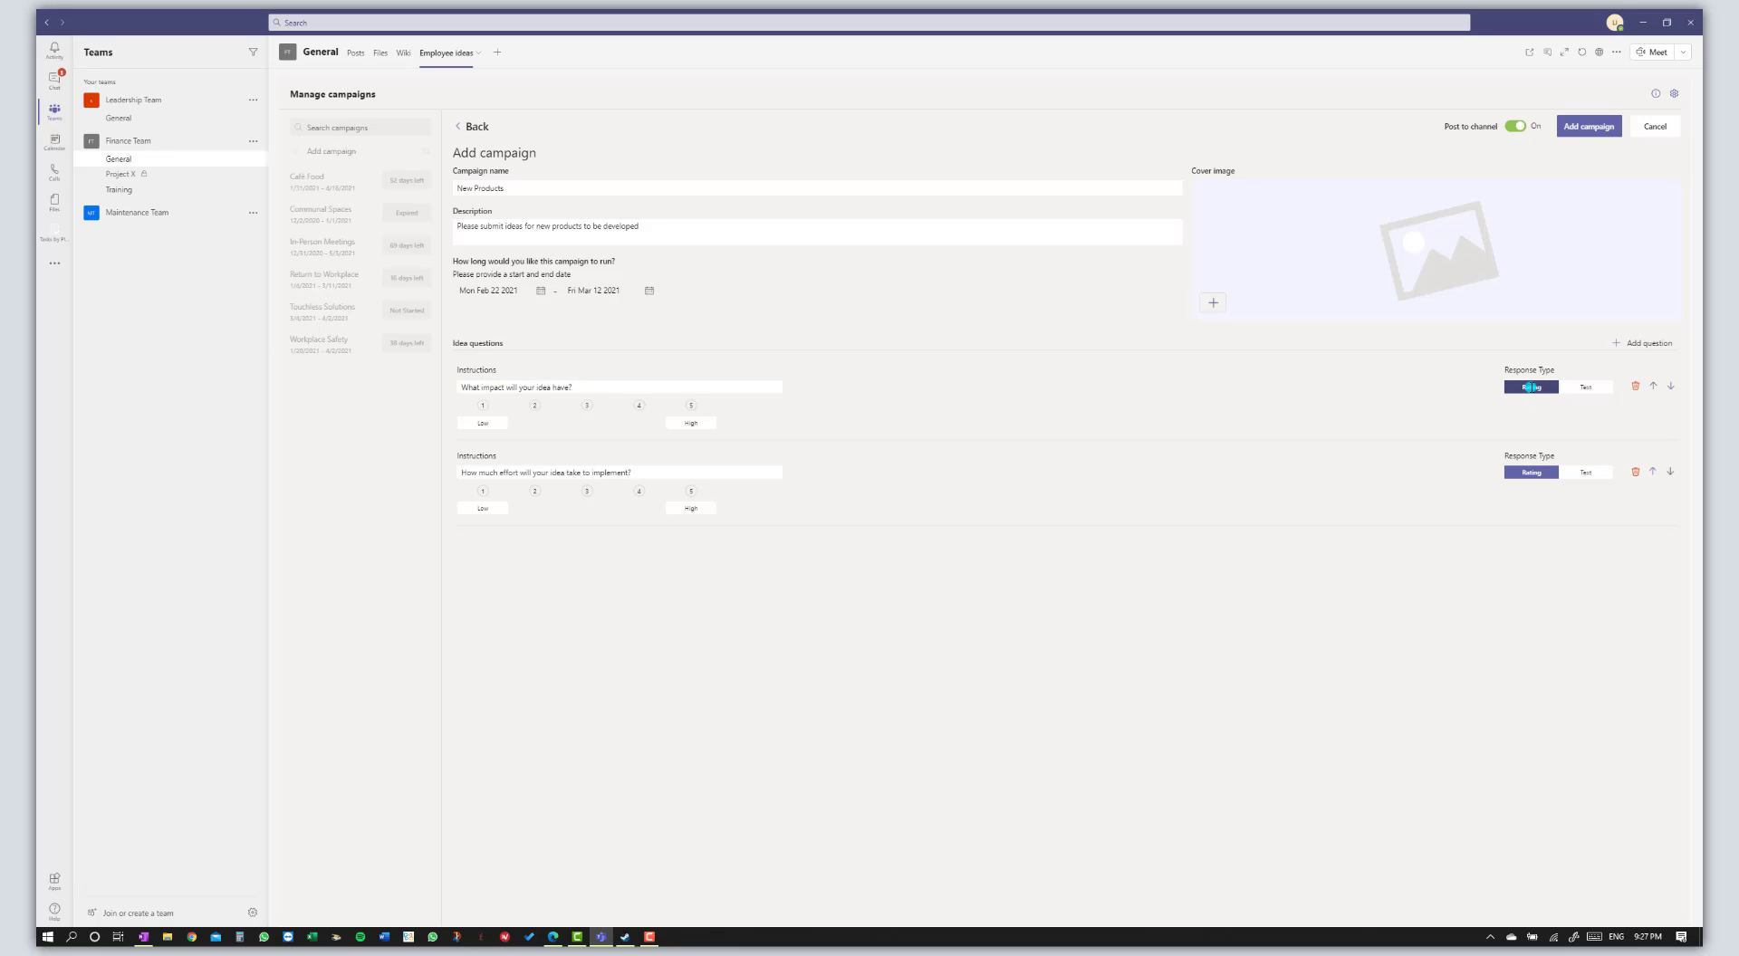
pyautogui.doubleClick(496, 421)
# Set the first idea question to a Text response and reword it as "What is your idea?"
pyautogui.click(1580, 389)
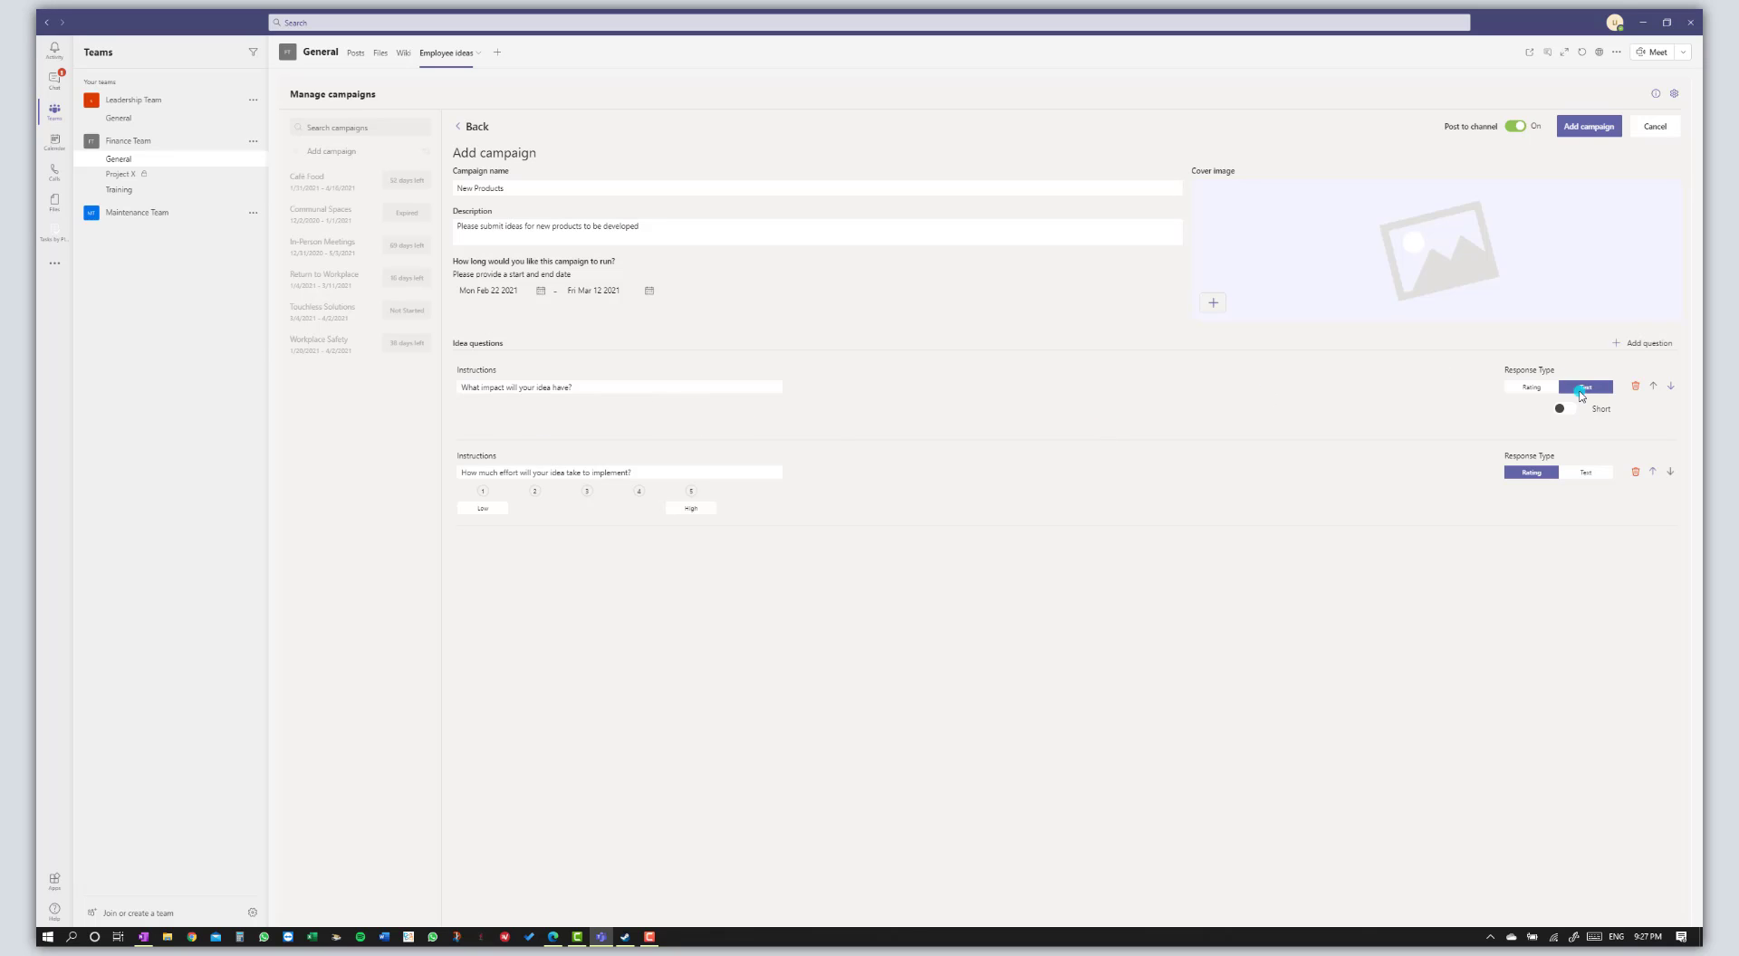
pyautogui.moveTo(594, 386); pyautogui.dragTo(408, 391)
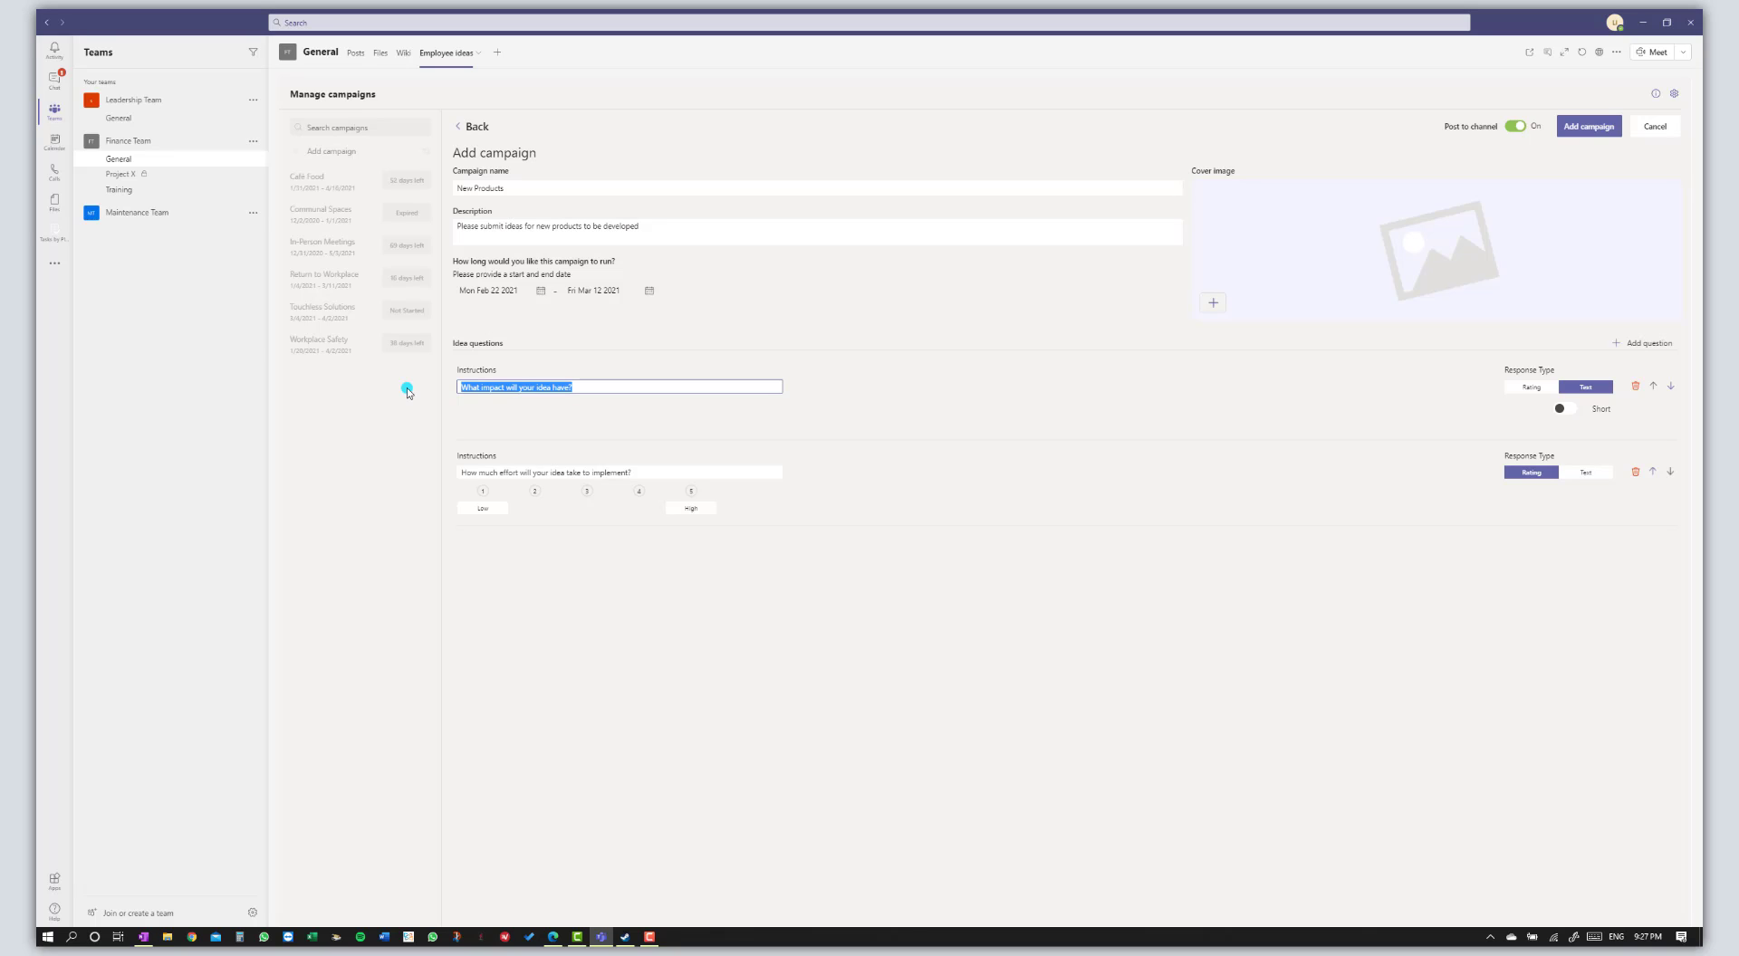
pyautogui.write('Wh')
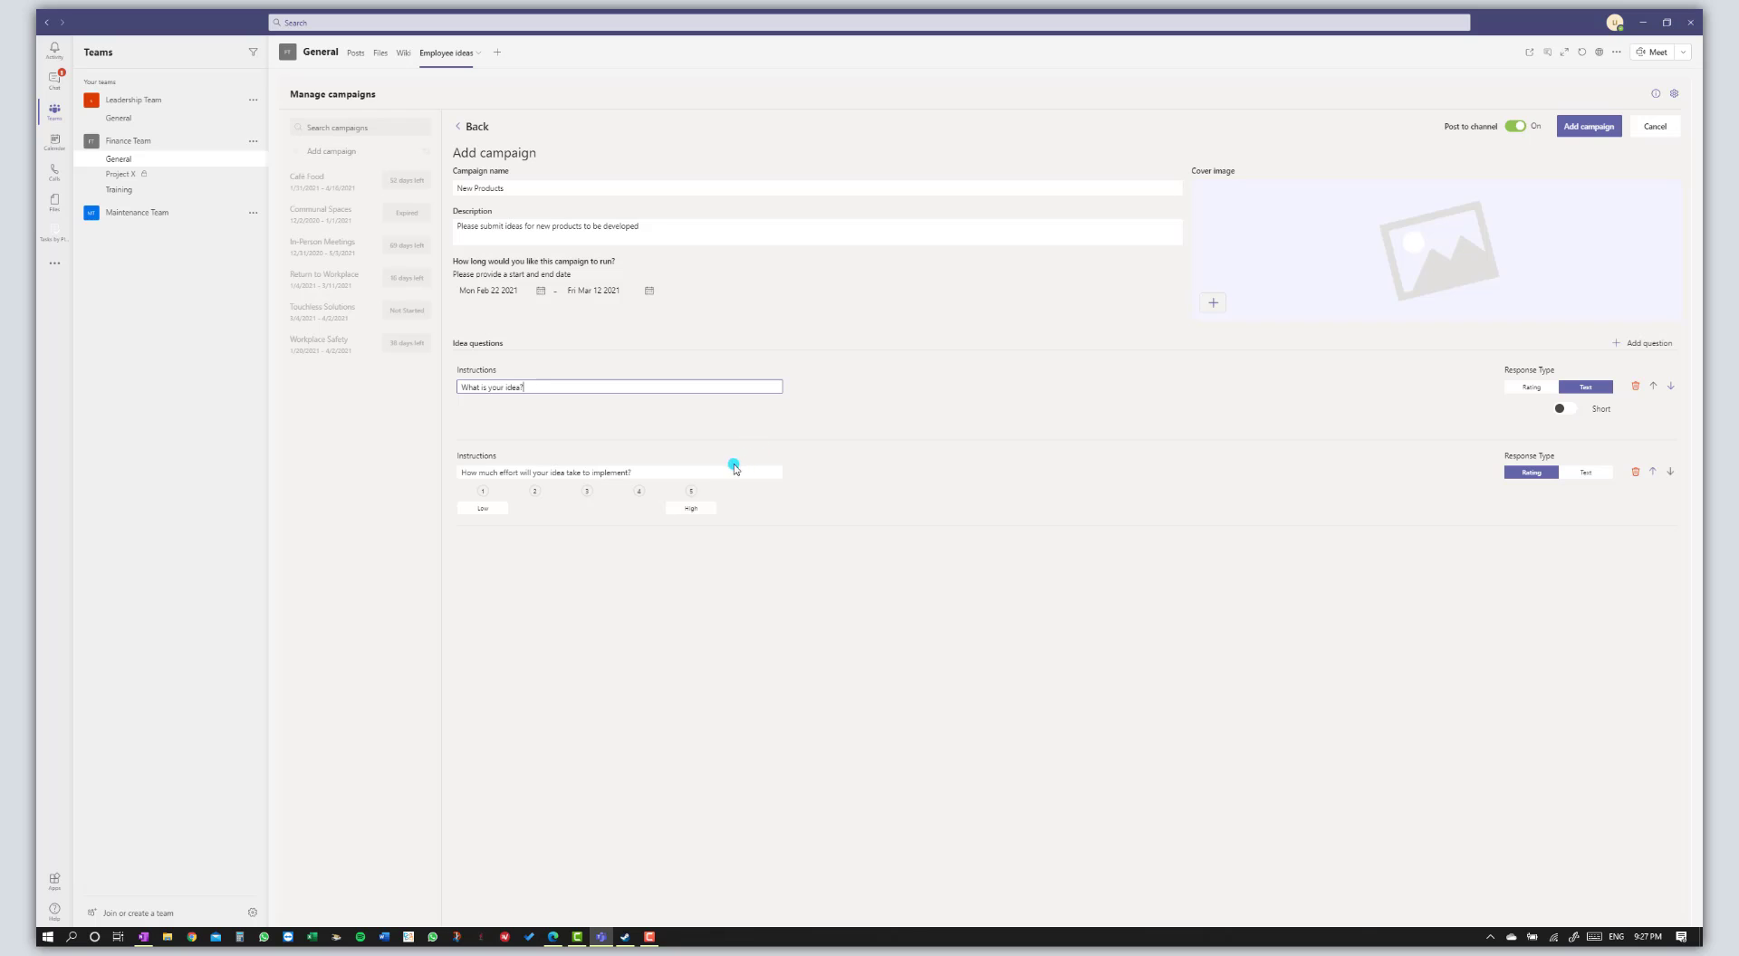
# Reword the second idea question as "How likely to succeed is your product idea?" and label its rating scale from "Unlikely" to "Very Likely"
pyautogui.click(652, 472)
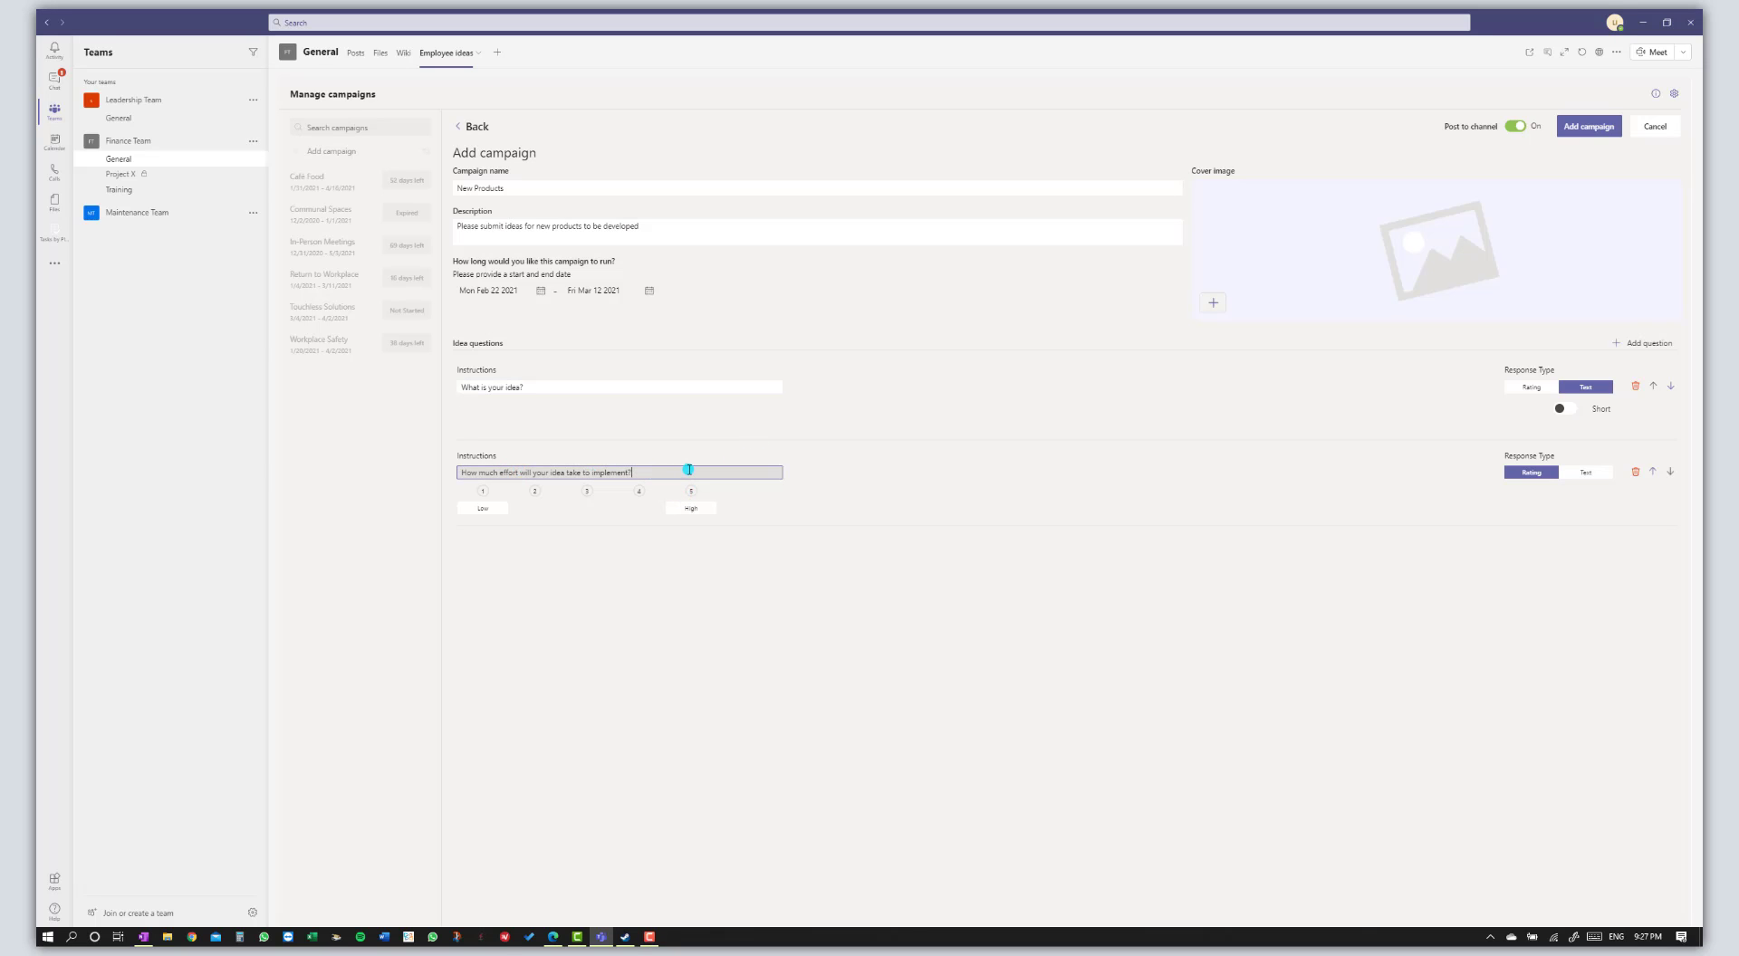
pyautogui.moveTo(635, 476); pyautogui.dragTo(390, 463)
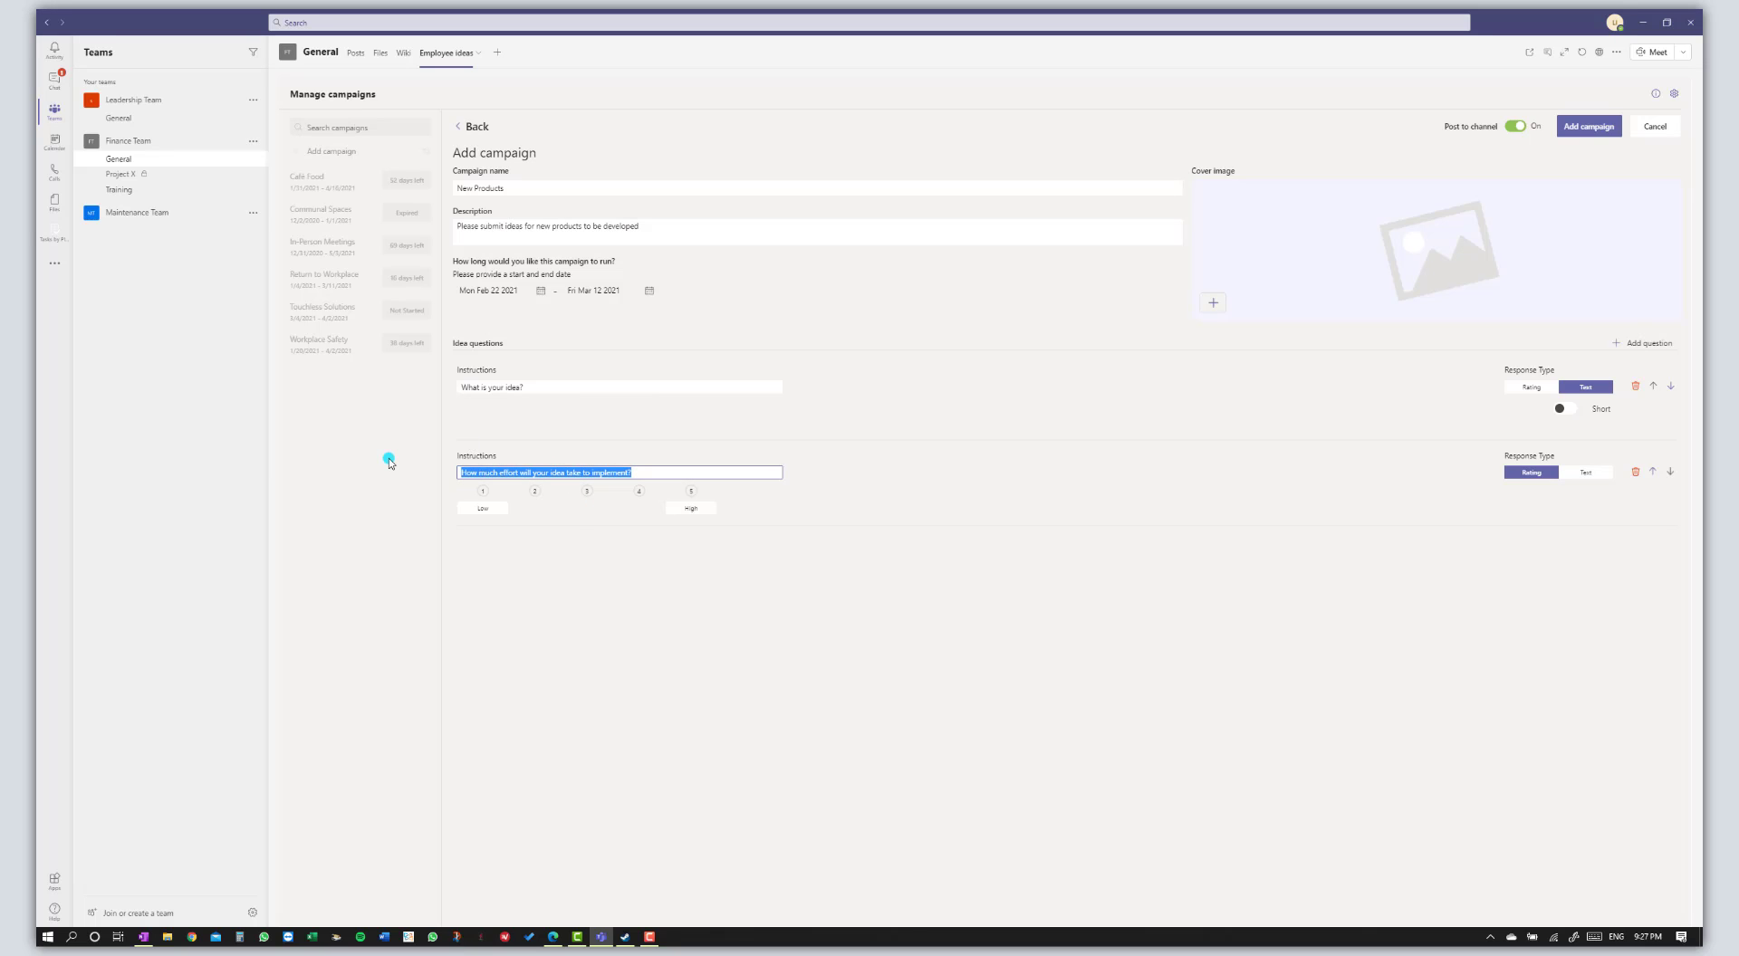
pyautogui.write('How likely to succeed is your')
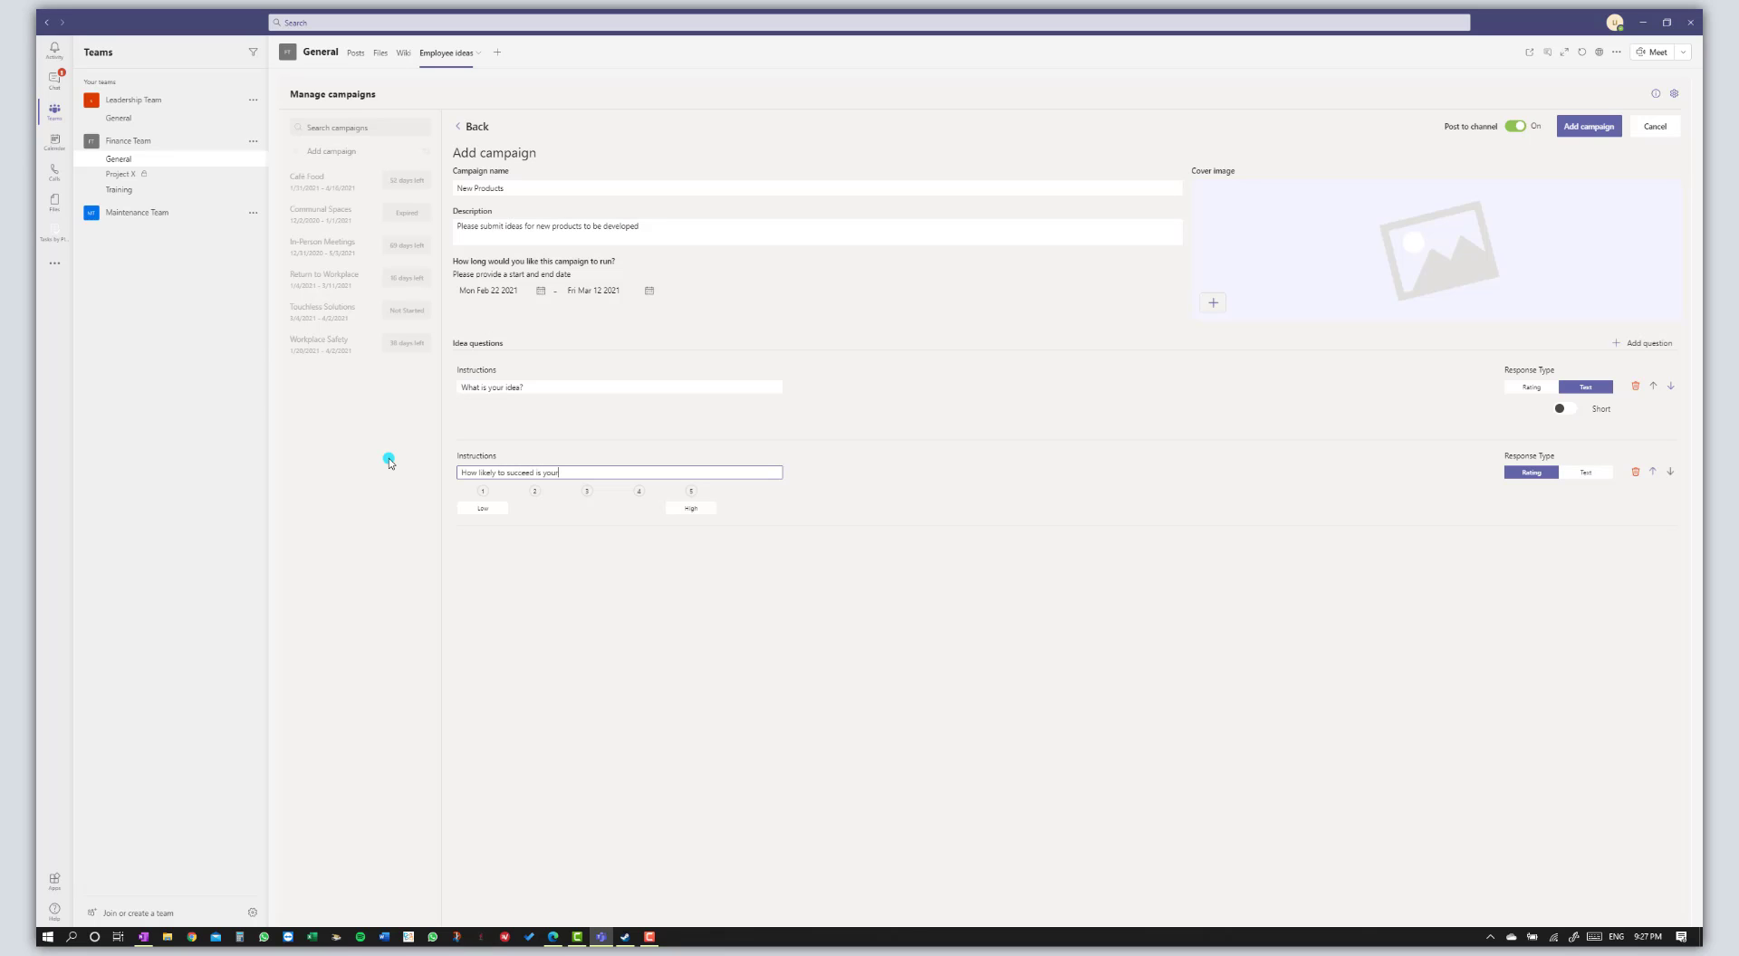
pyautogui.write('product idea?')
pyautogui.press('Tab')
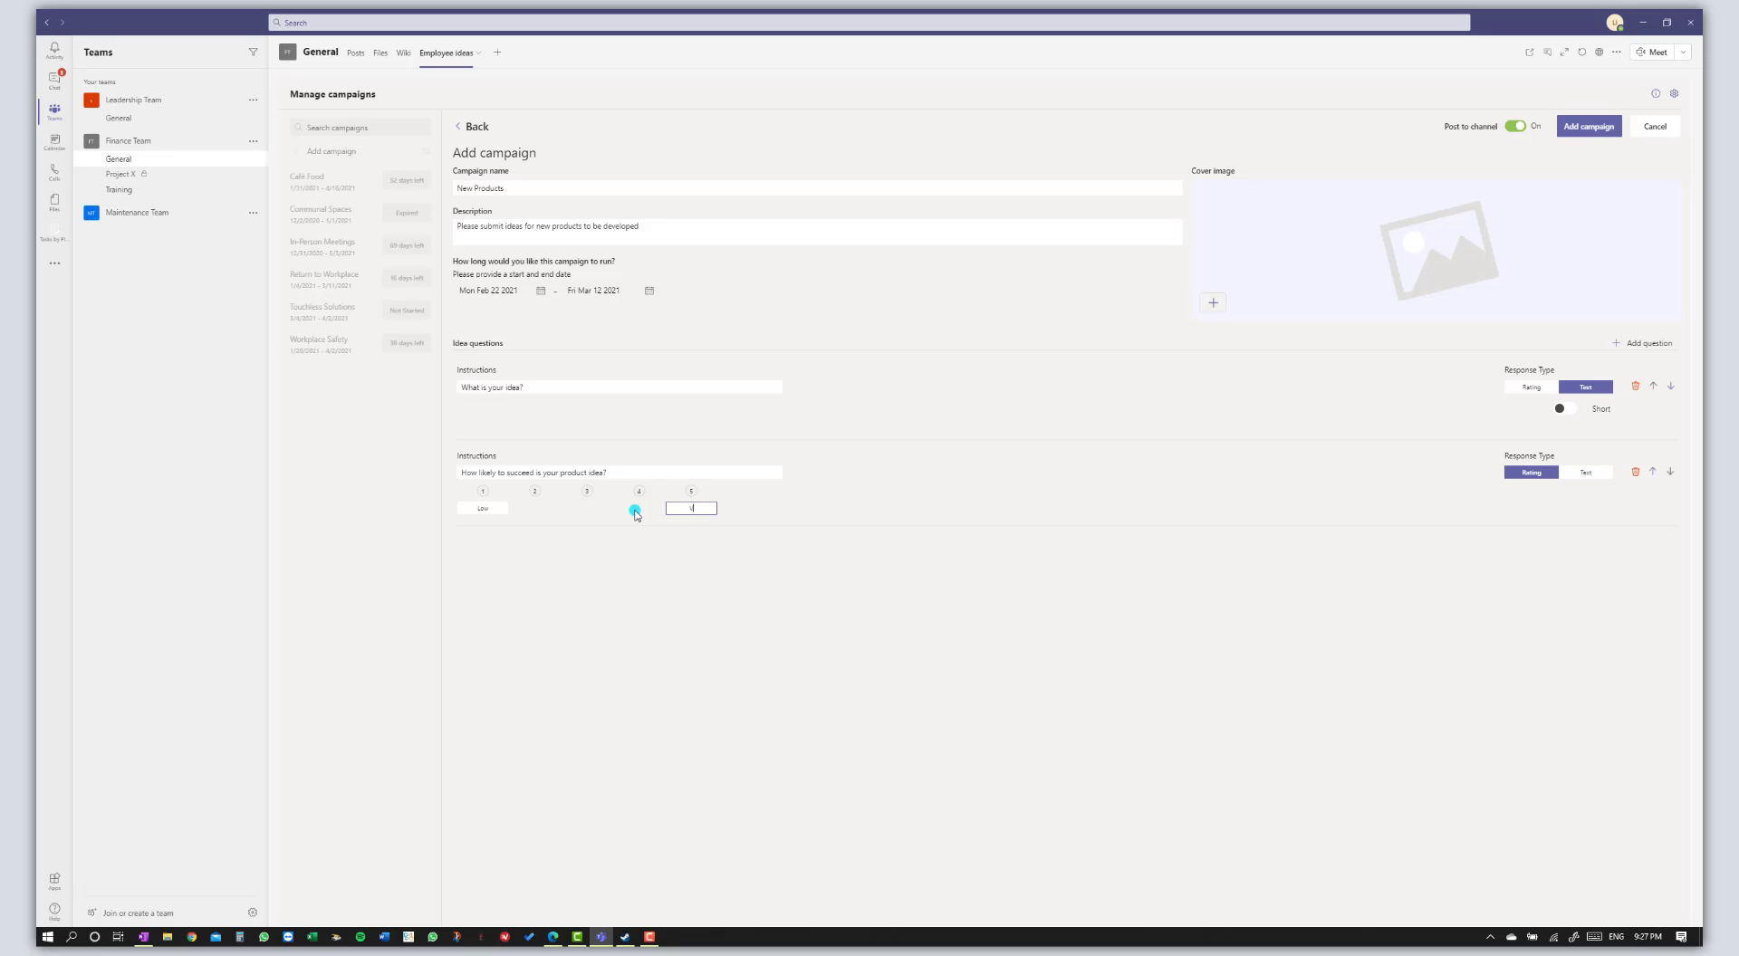
pyautogui.write('Very Likely')
pyautogui.click(455, 506)
# Set the campaign's cover image to the stock photo of paper crafts on a wooden table
pyautogui.click(1208, 311)
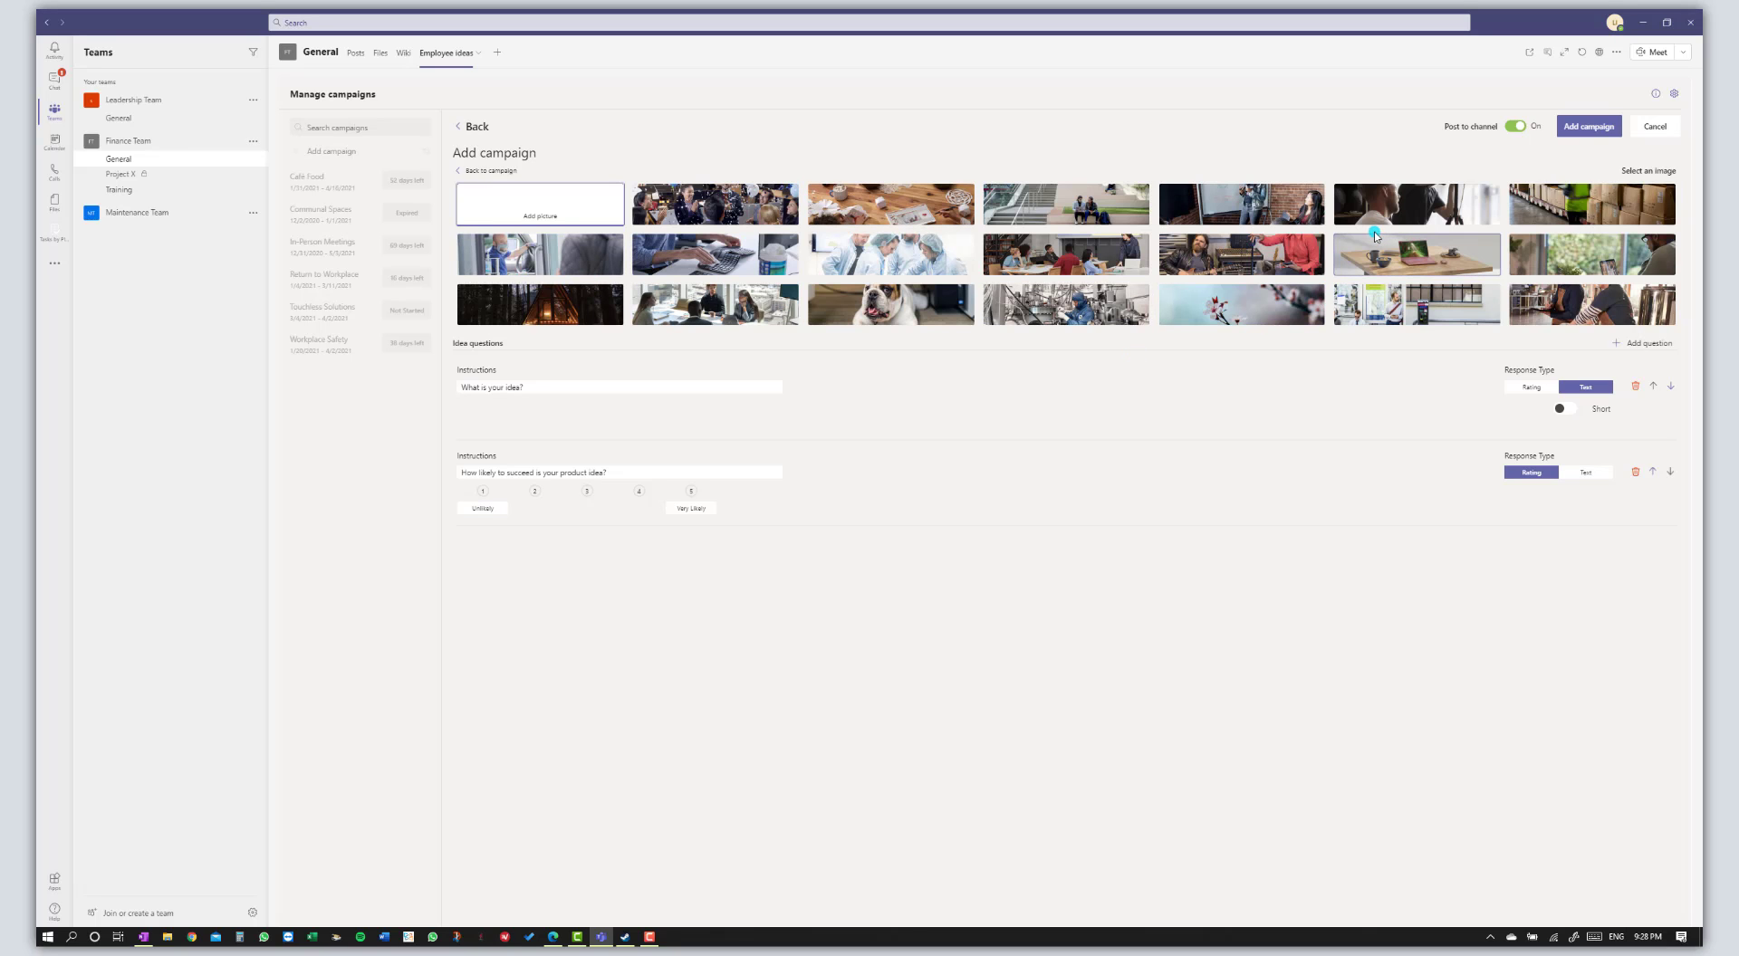
pyautogui.click(923, 211)
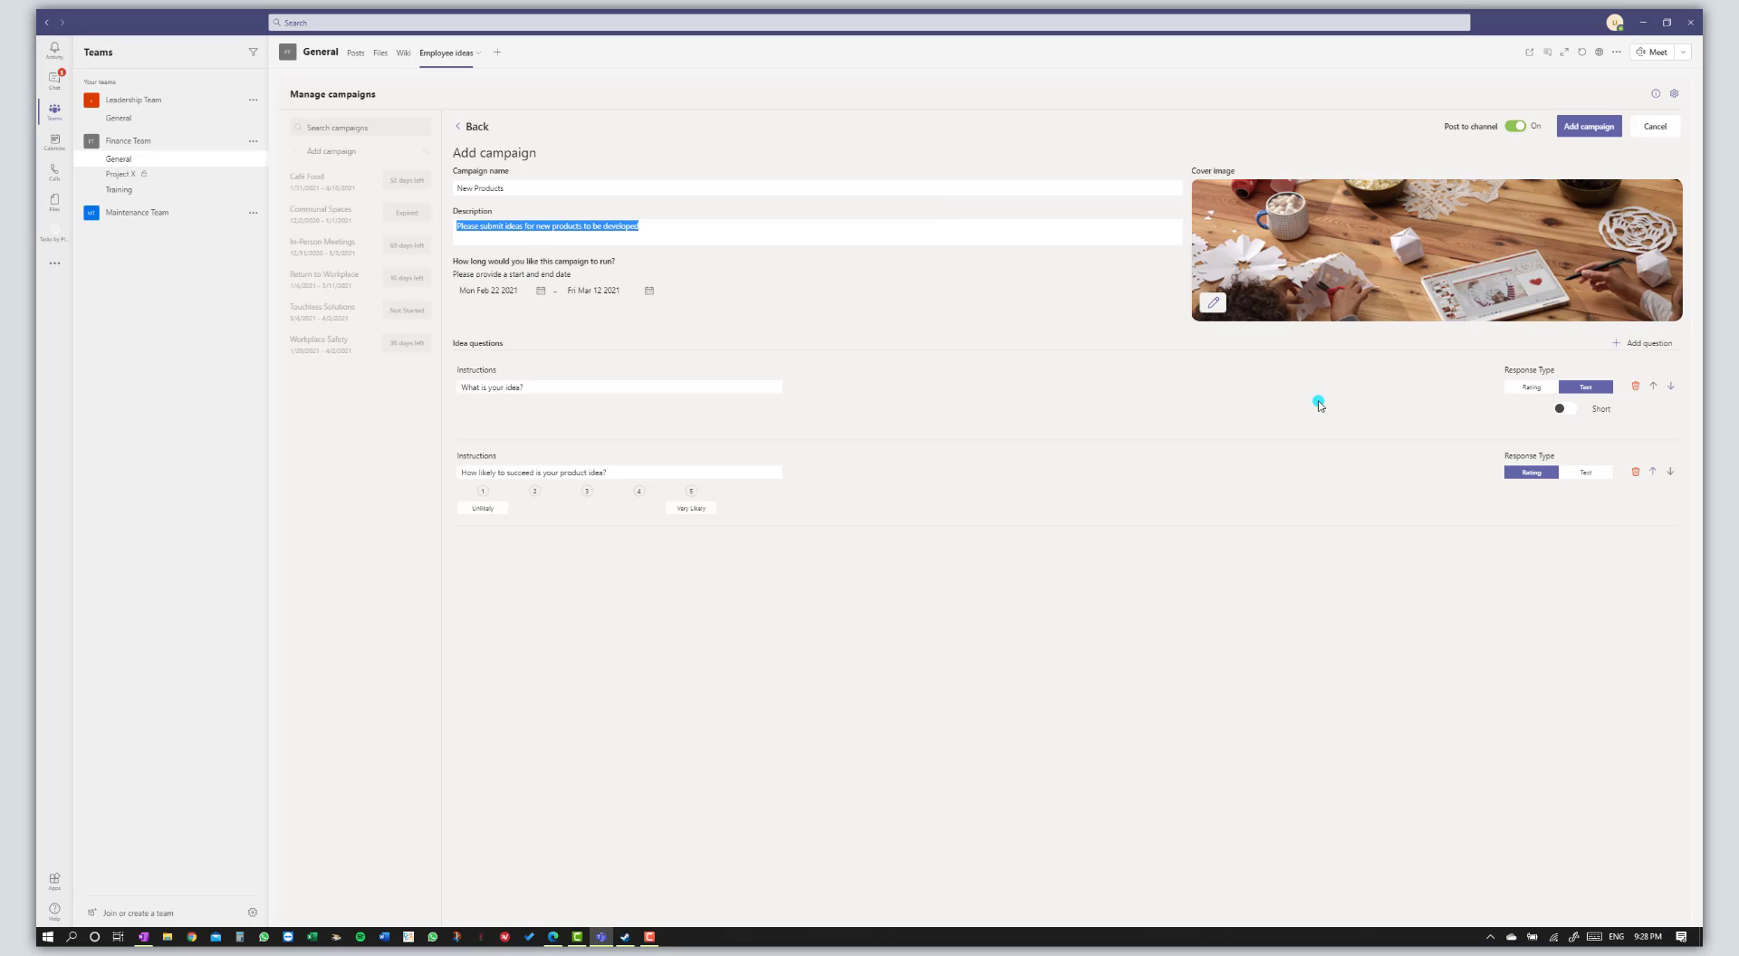
pyautogui.click(1634, 345)
pyautogui.click(1639, 345)
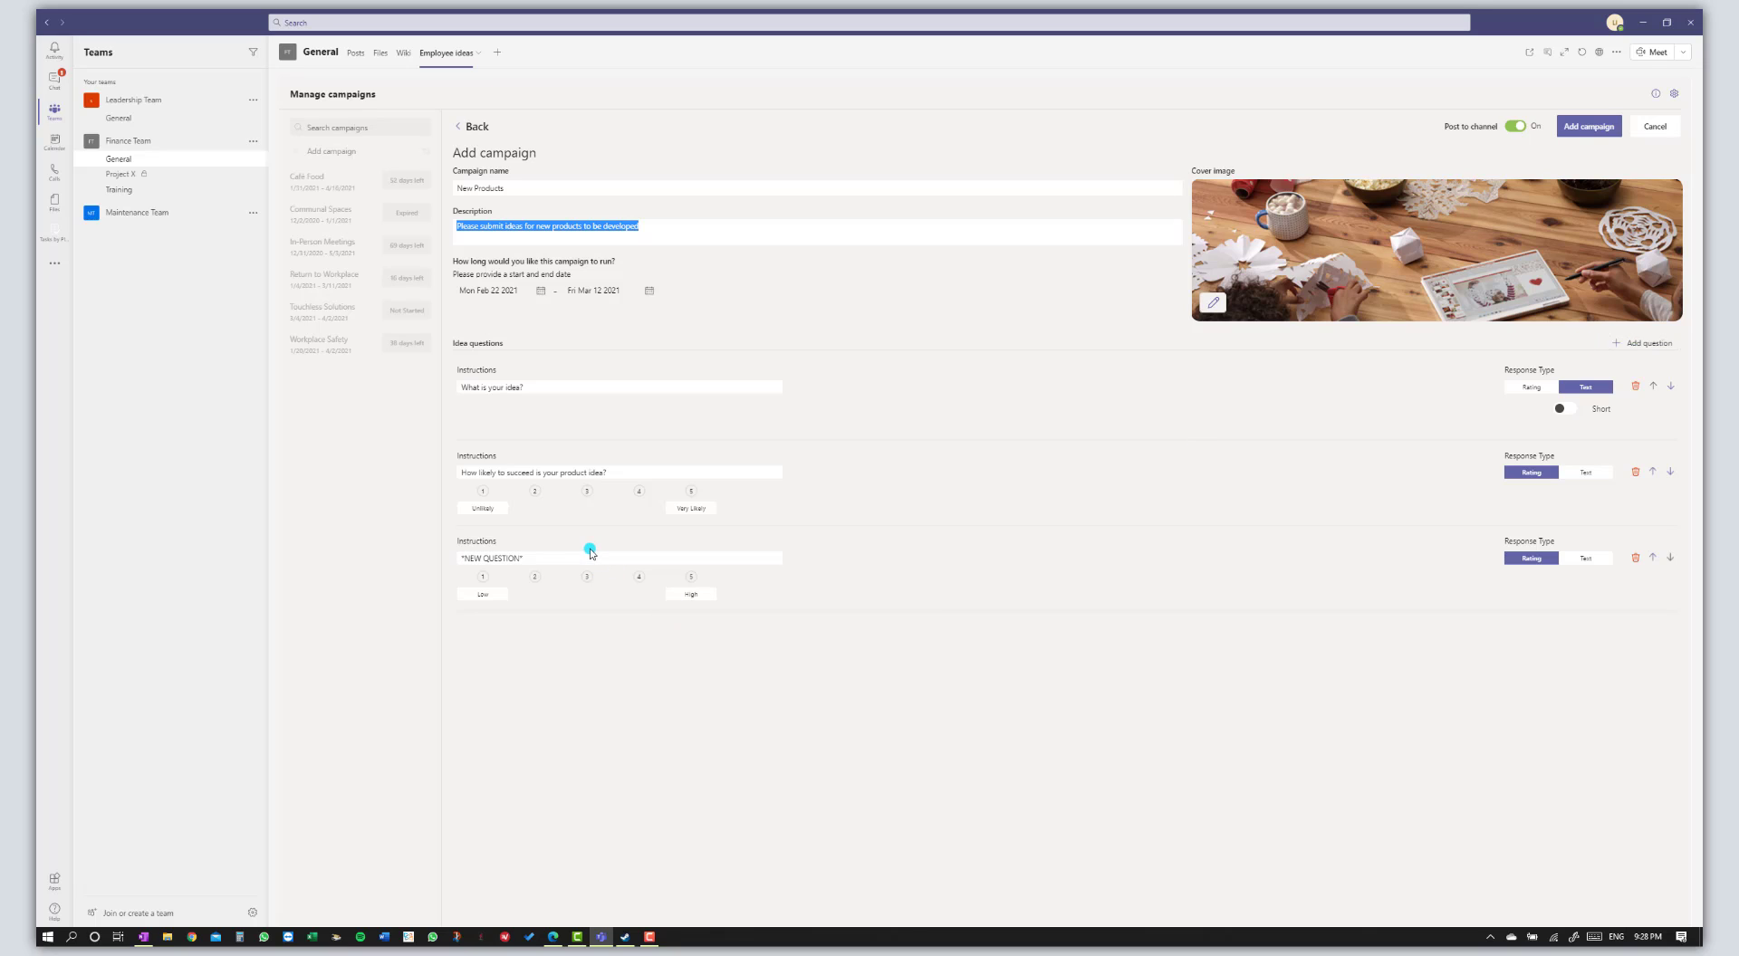
pyautogui.click(1635, 560)
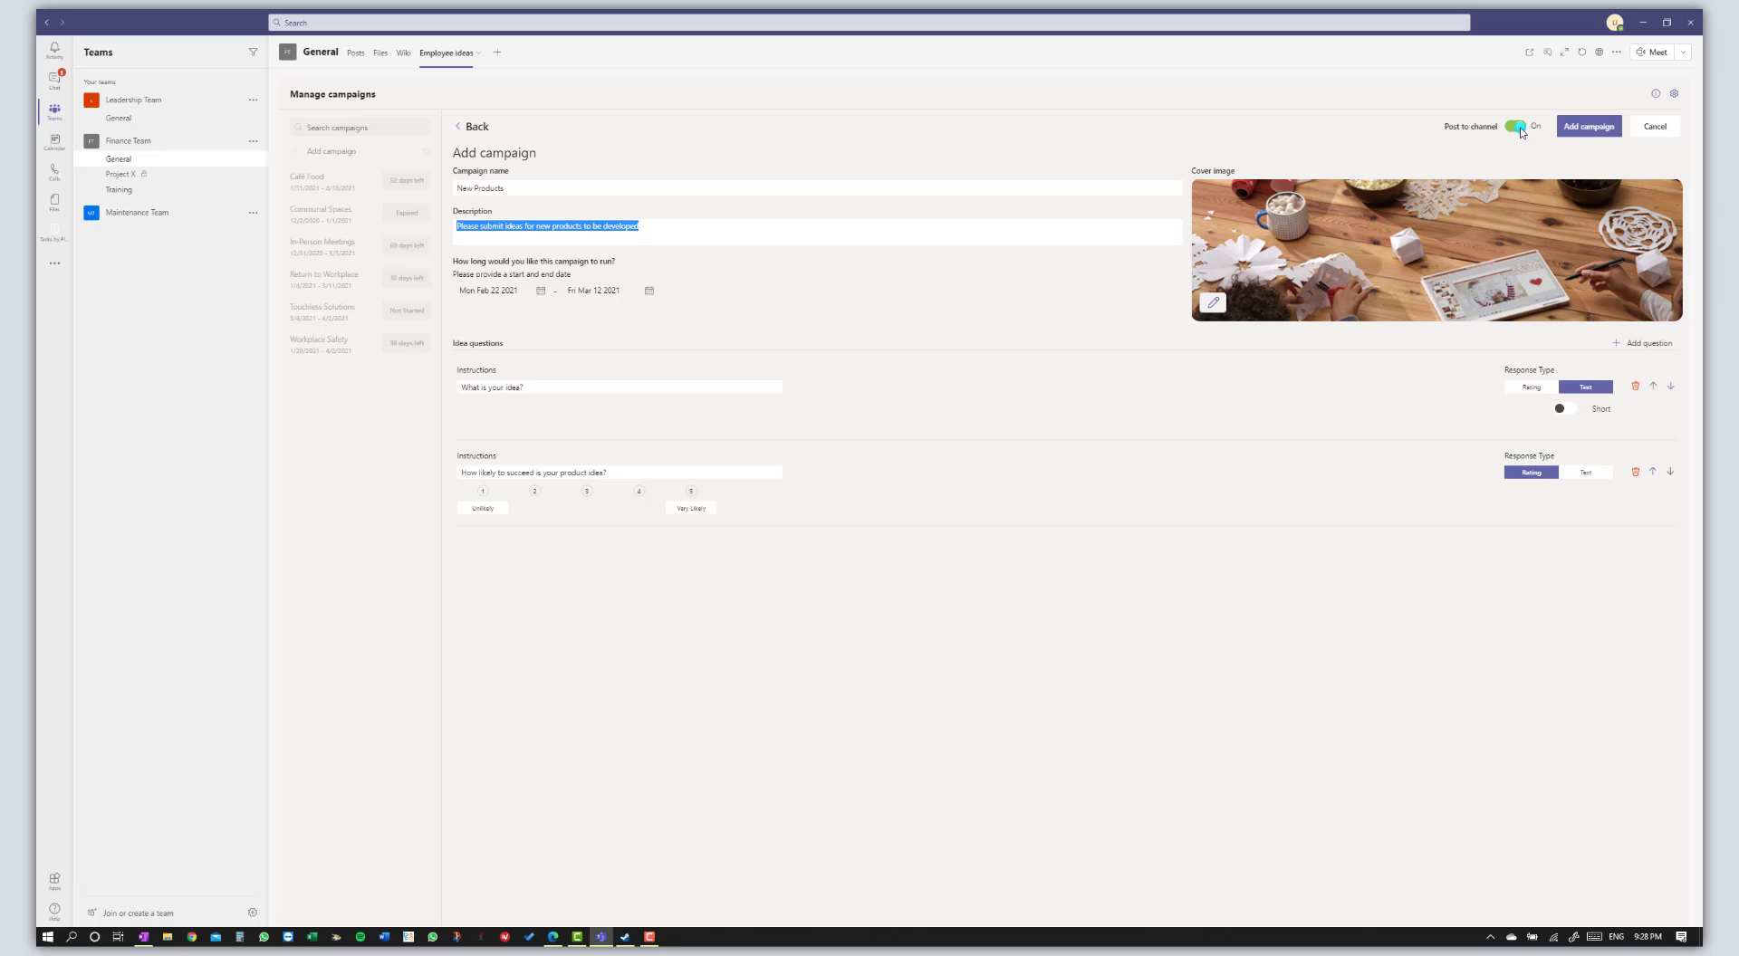
# Add the New Products campaign and return to the campaign list
pyautogui.click(1587, 134)
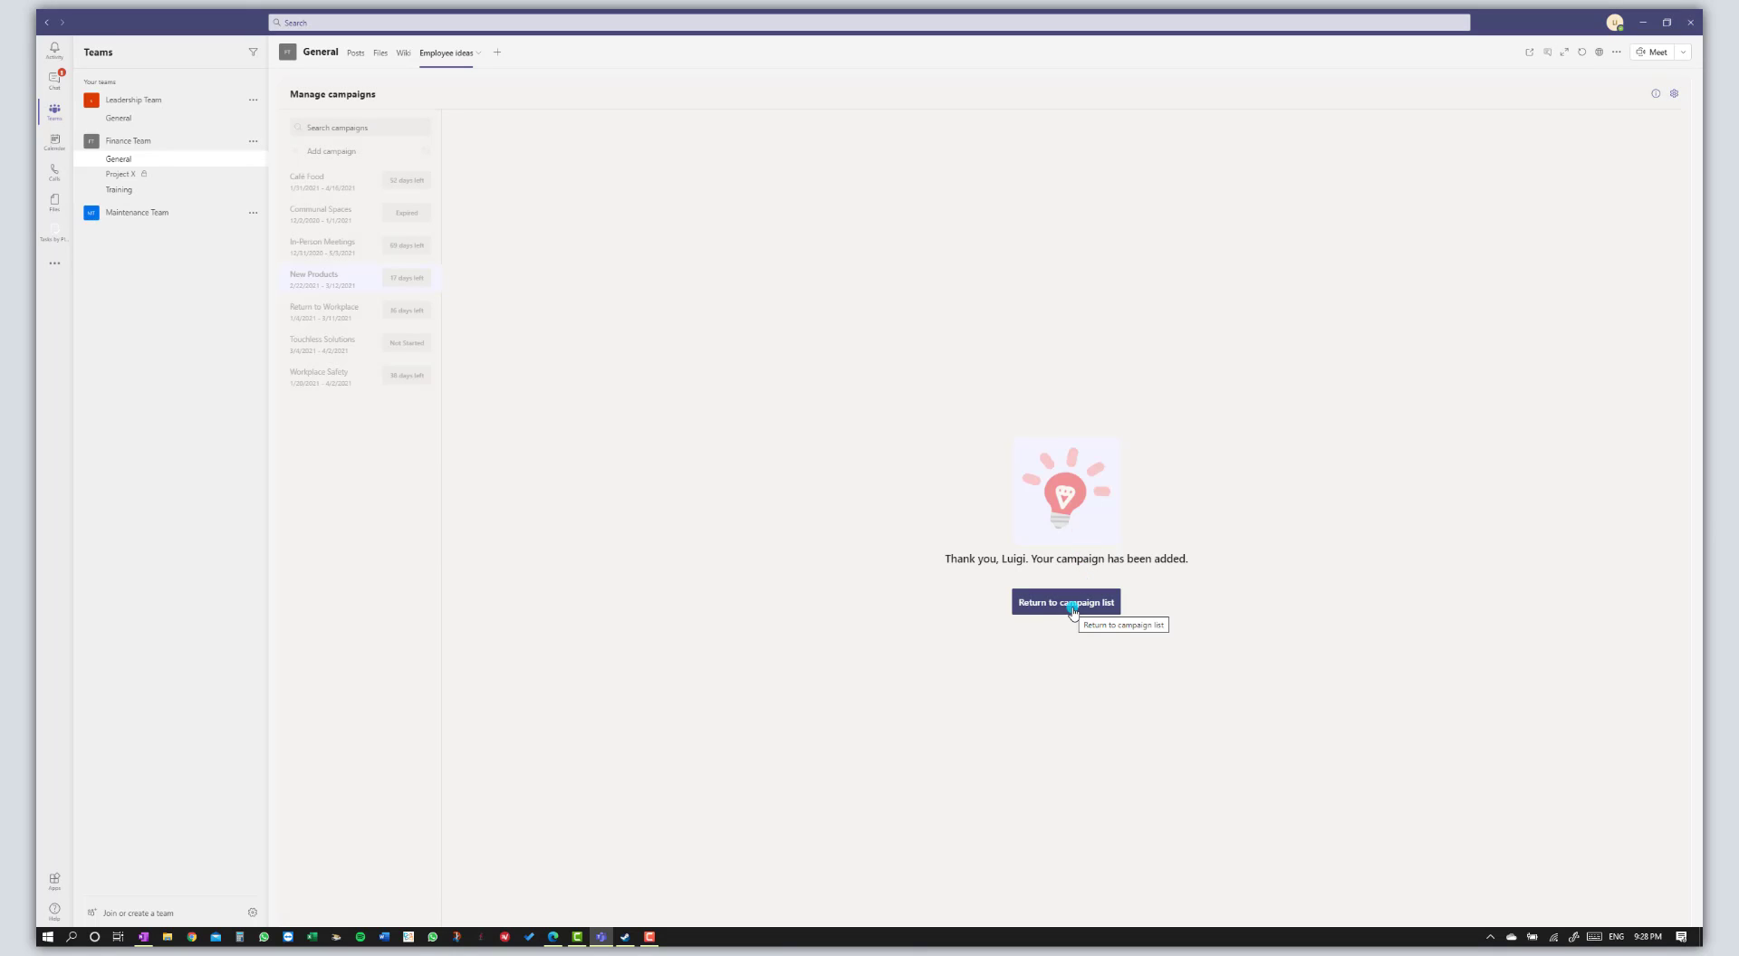
pyautogui.click(1073, 603)
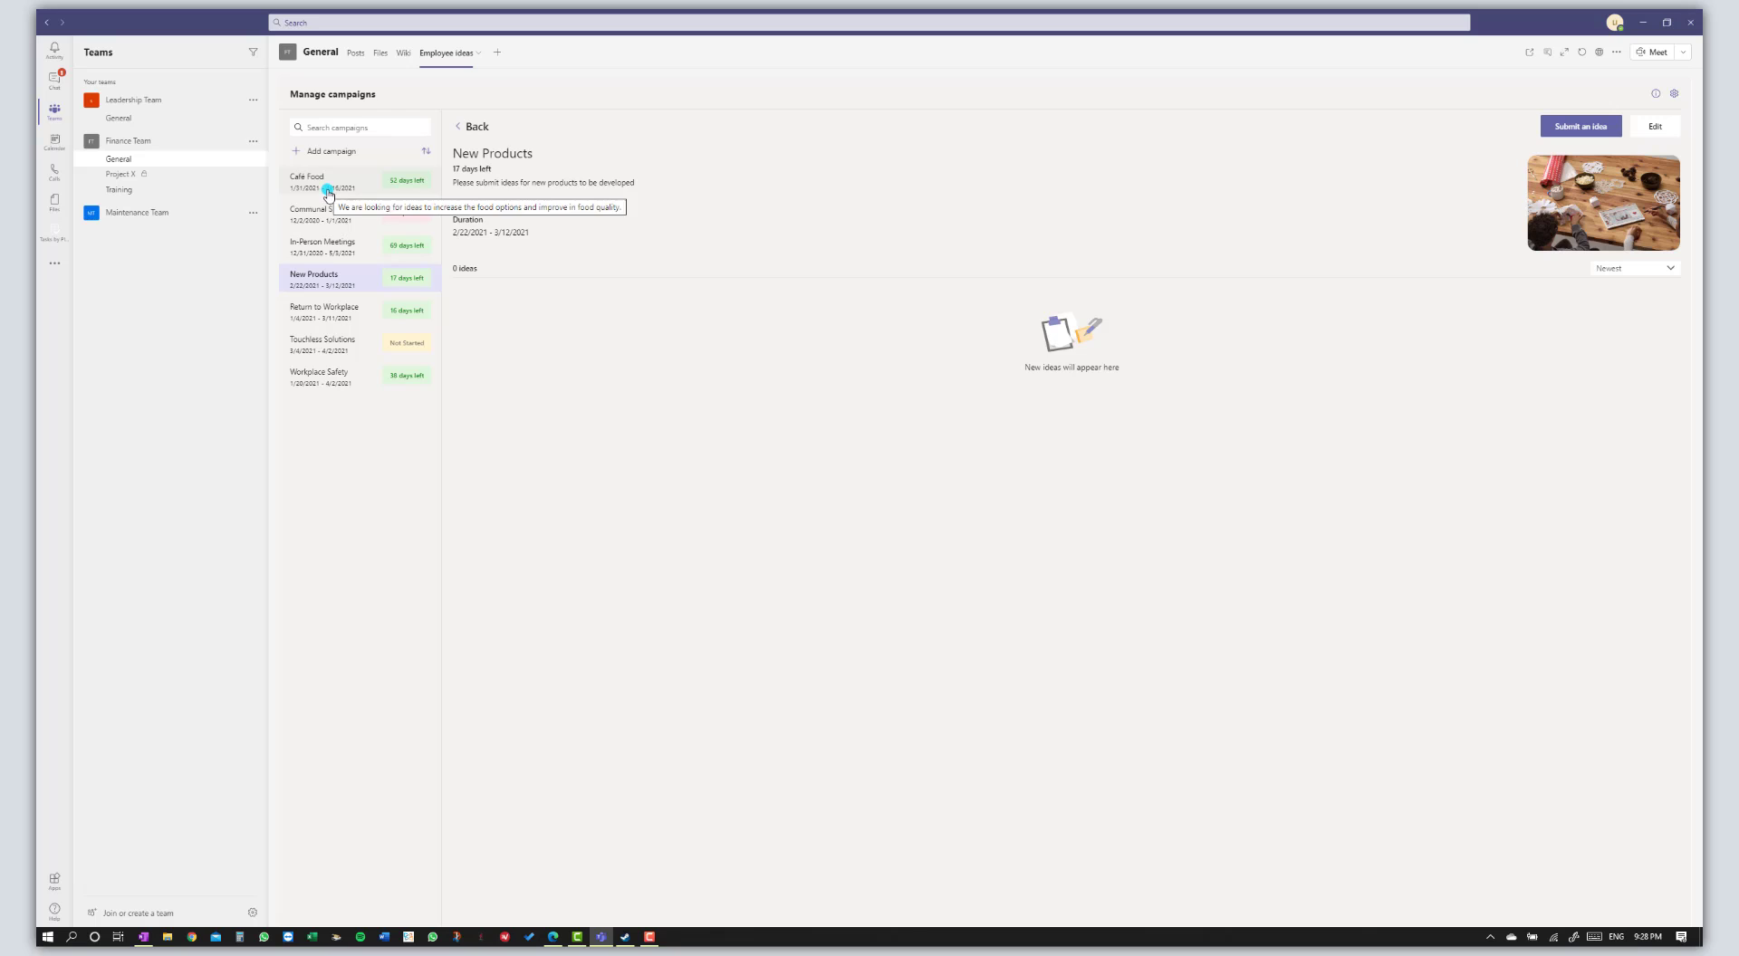
# Show campaigns of all statuses in the campaign overview and open the New Products campaign
pyautogui.click(478, 127)
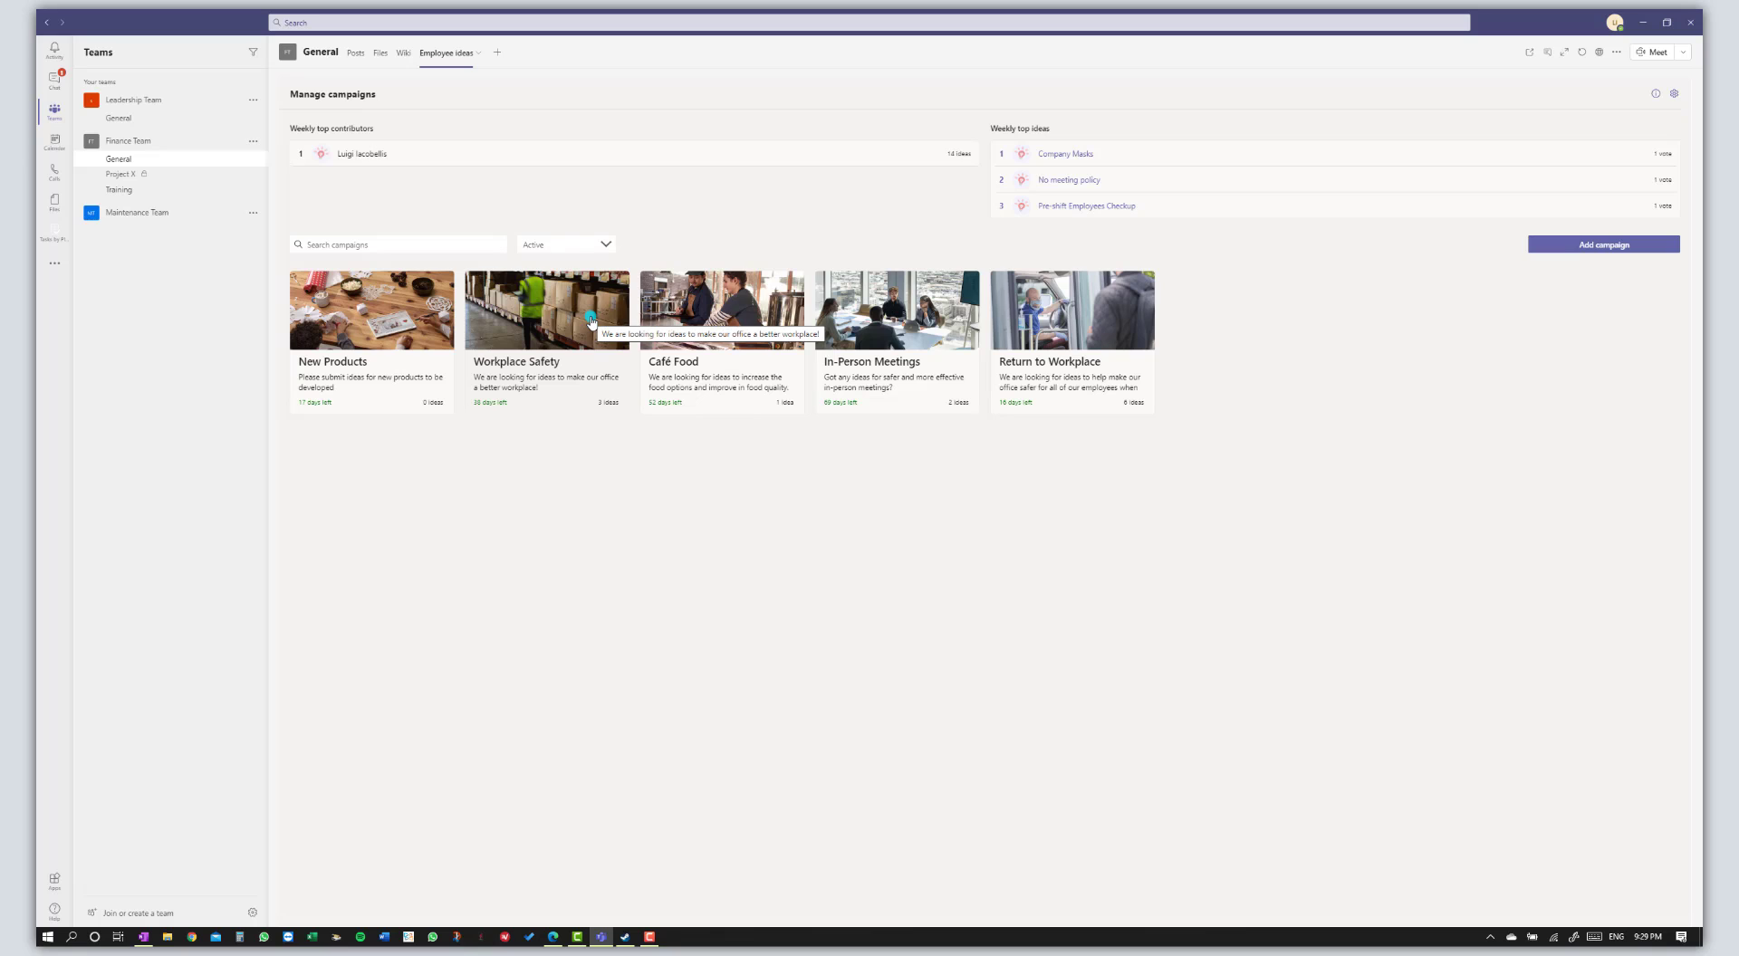
pyautogui.click(549, 245)
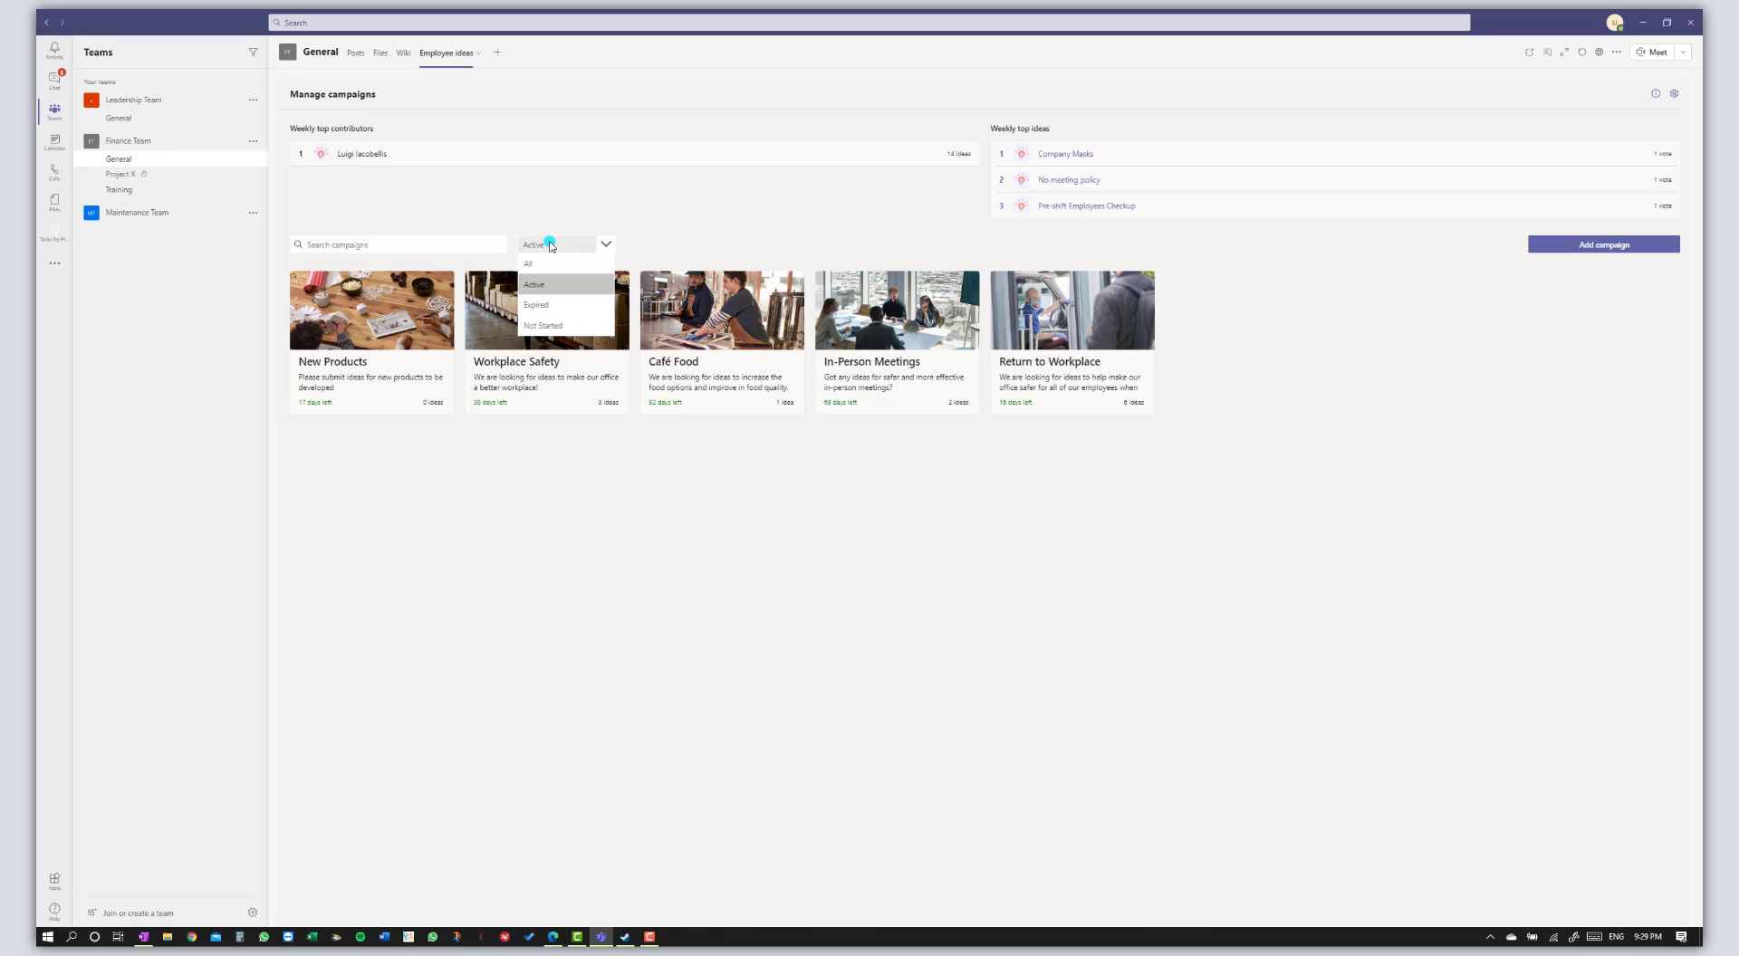
pyautogui.click(550, 263)
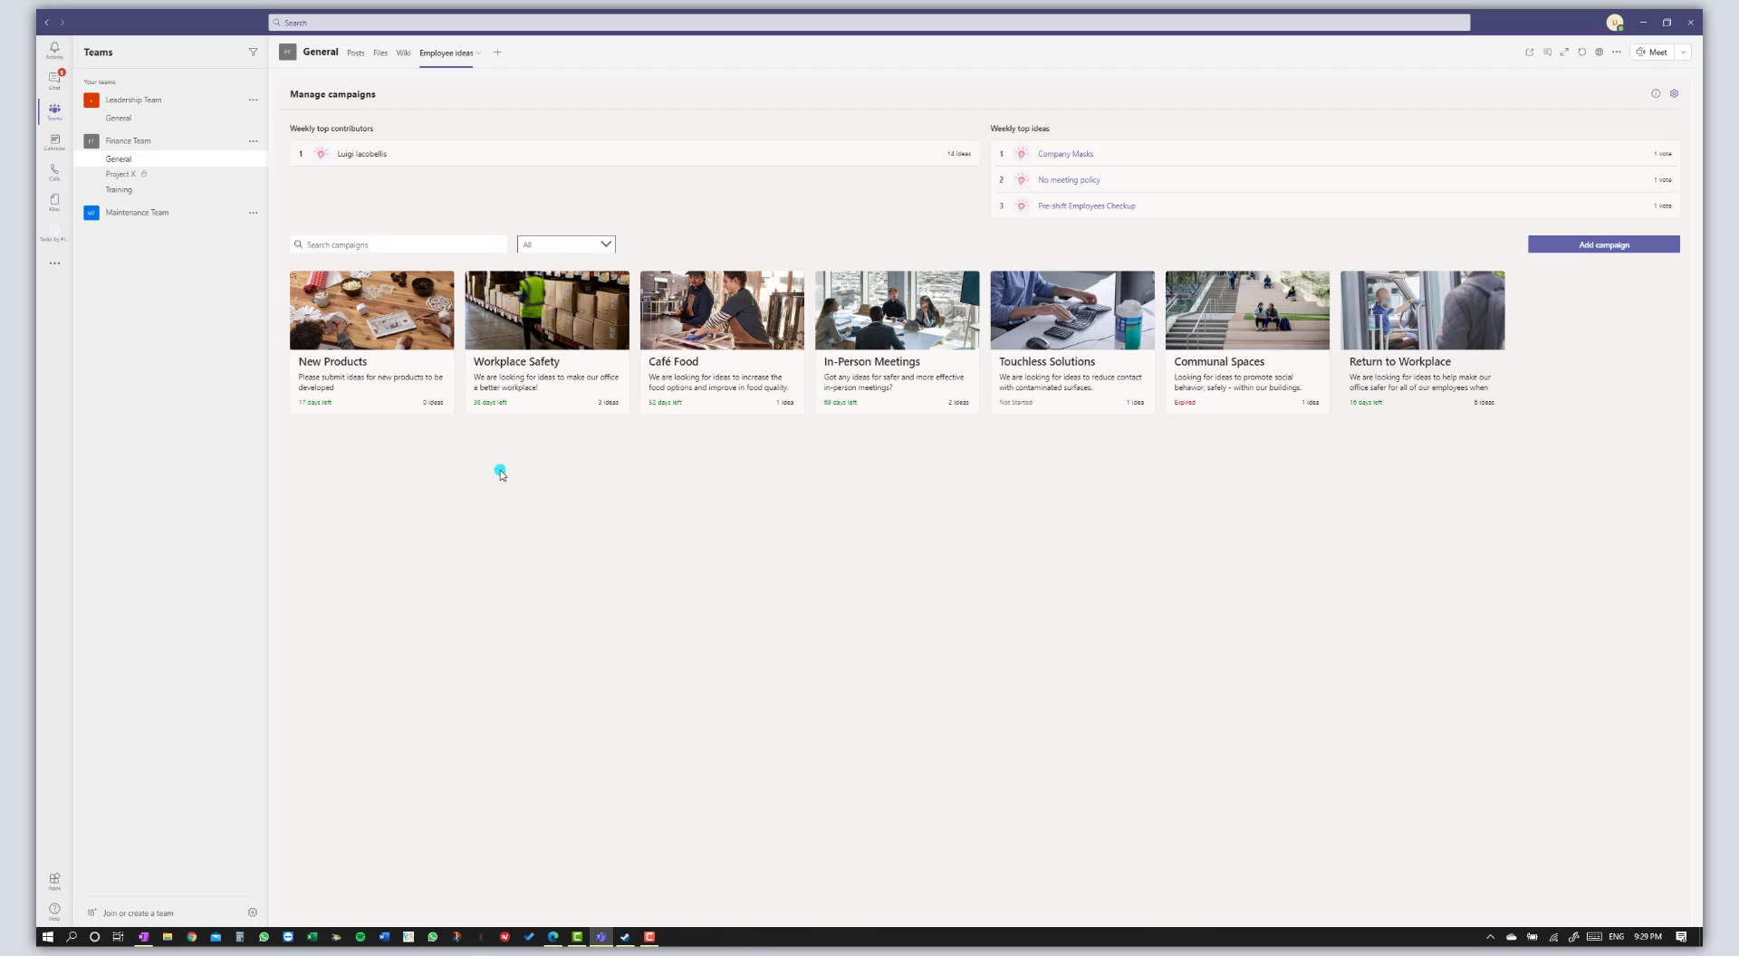
pyautogui.click(364, 320)
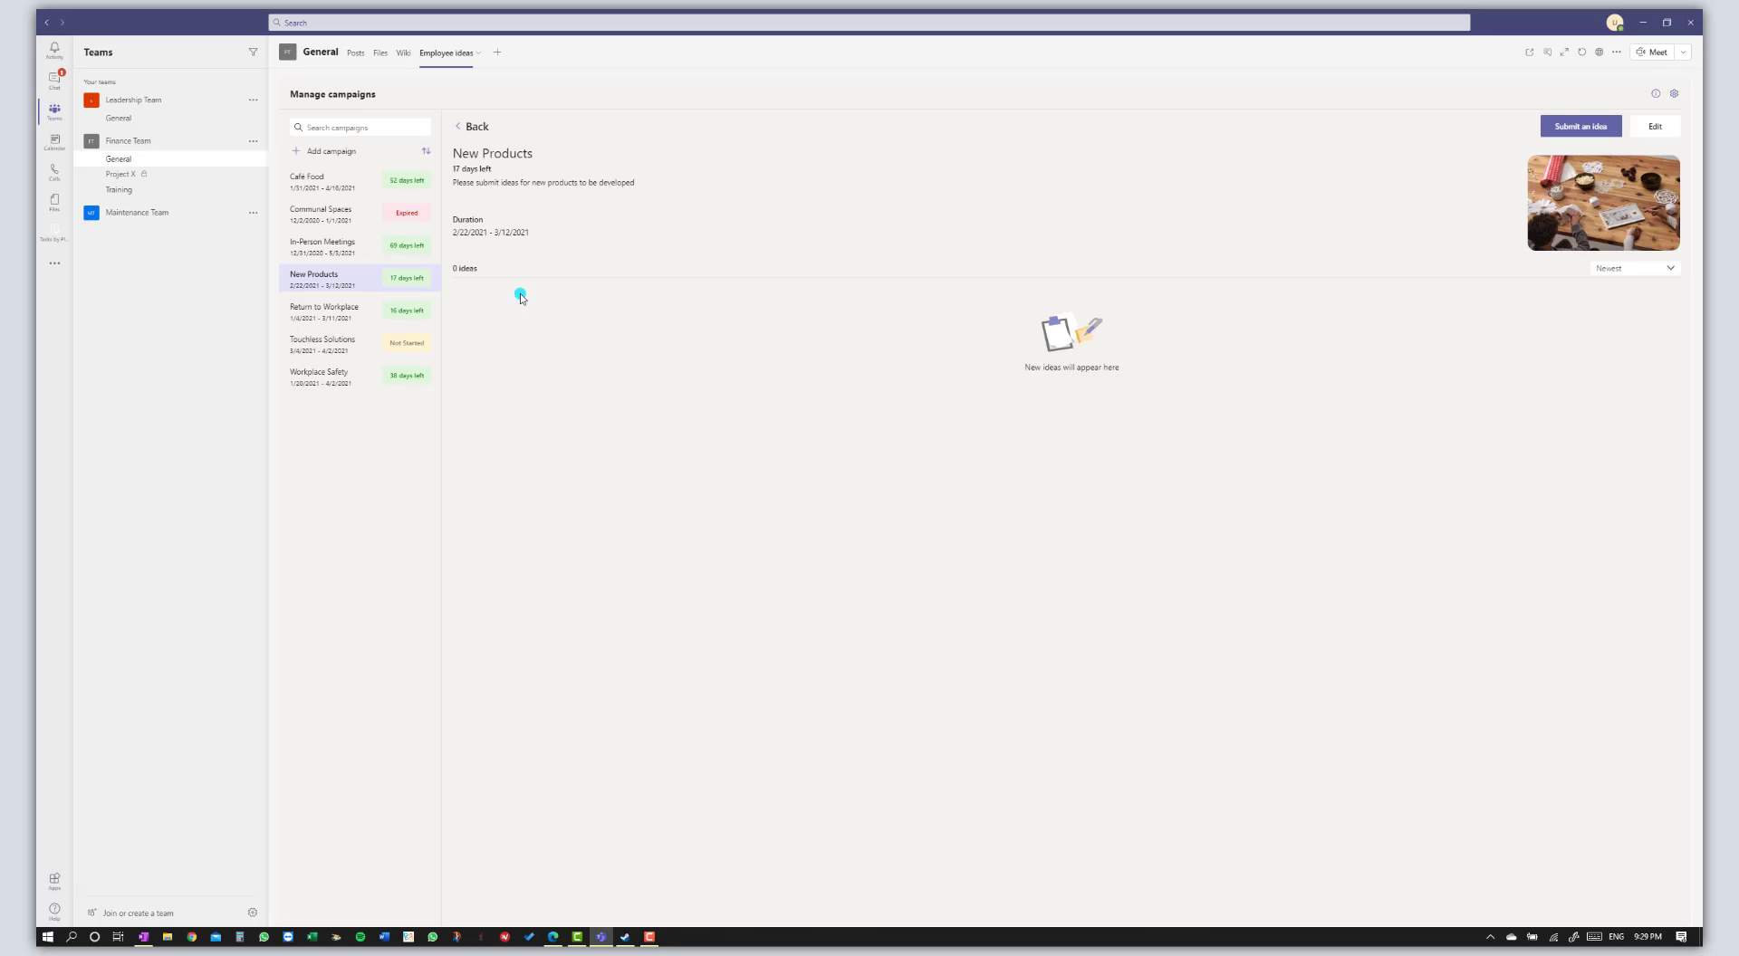
# Examine the app's general settings for the team owner restriction and the channel where messages are posted
pyautogui.click(1675, 94)
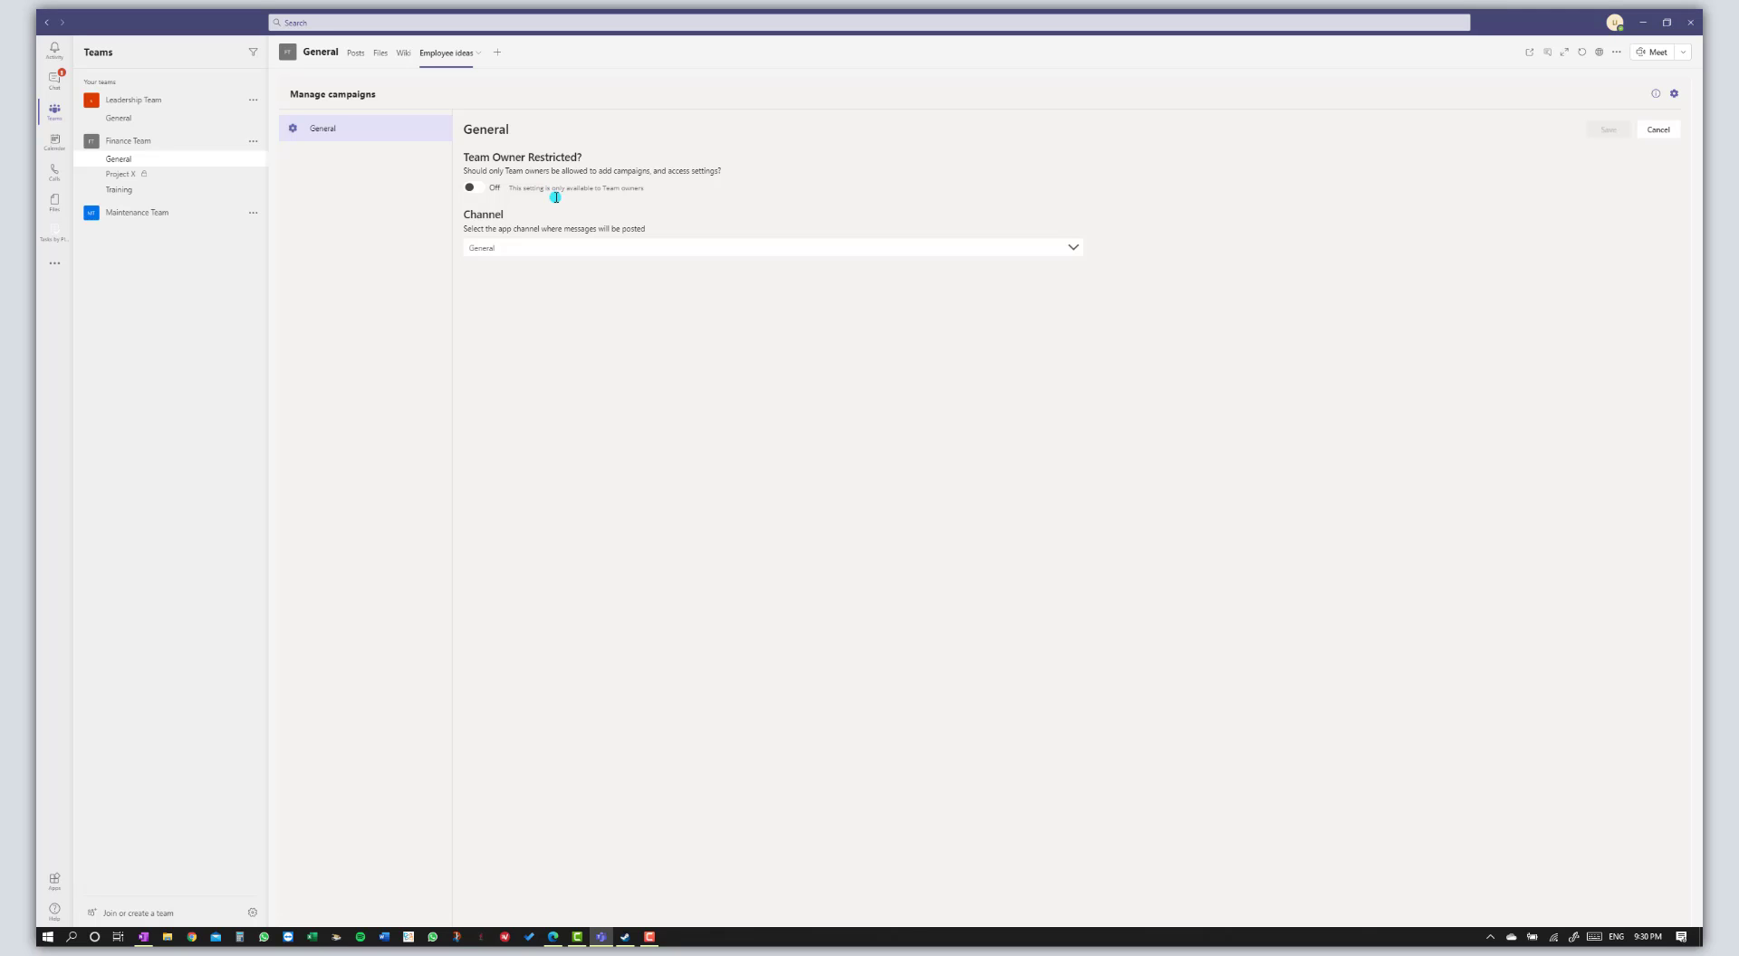
pyautogui.click(1080, 251)
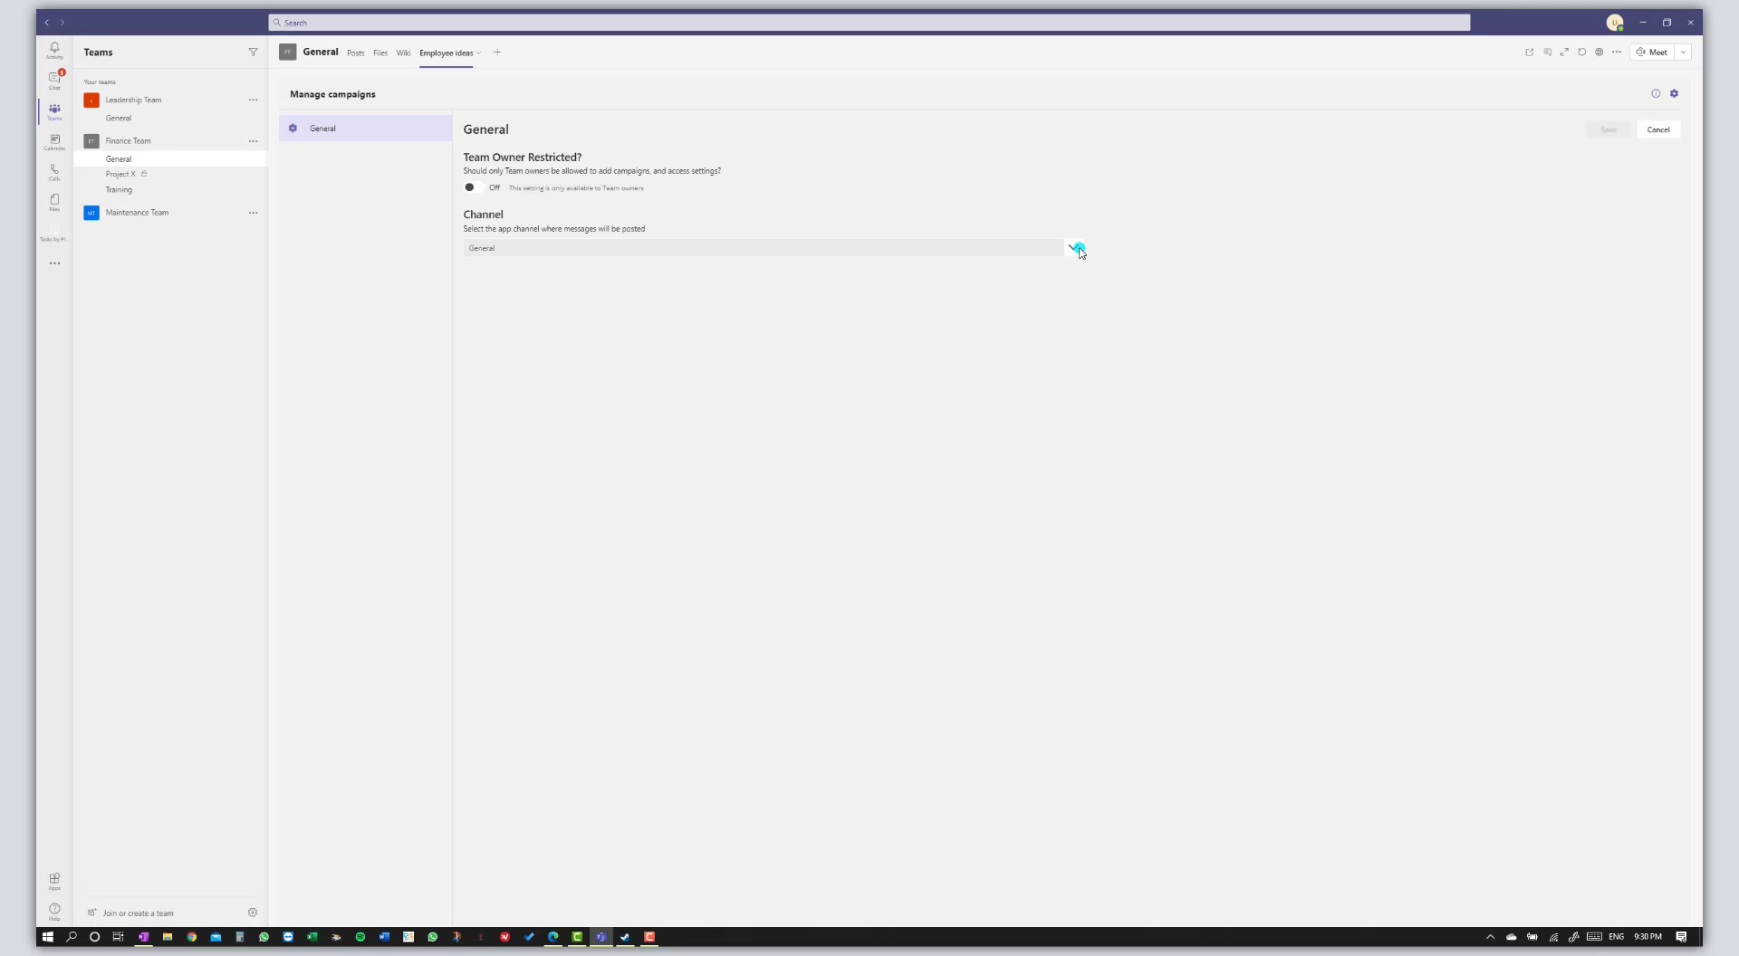
pyautogui.click(1080, 250)
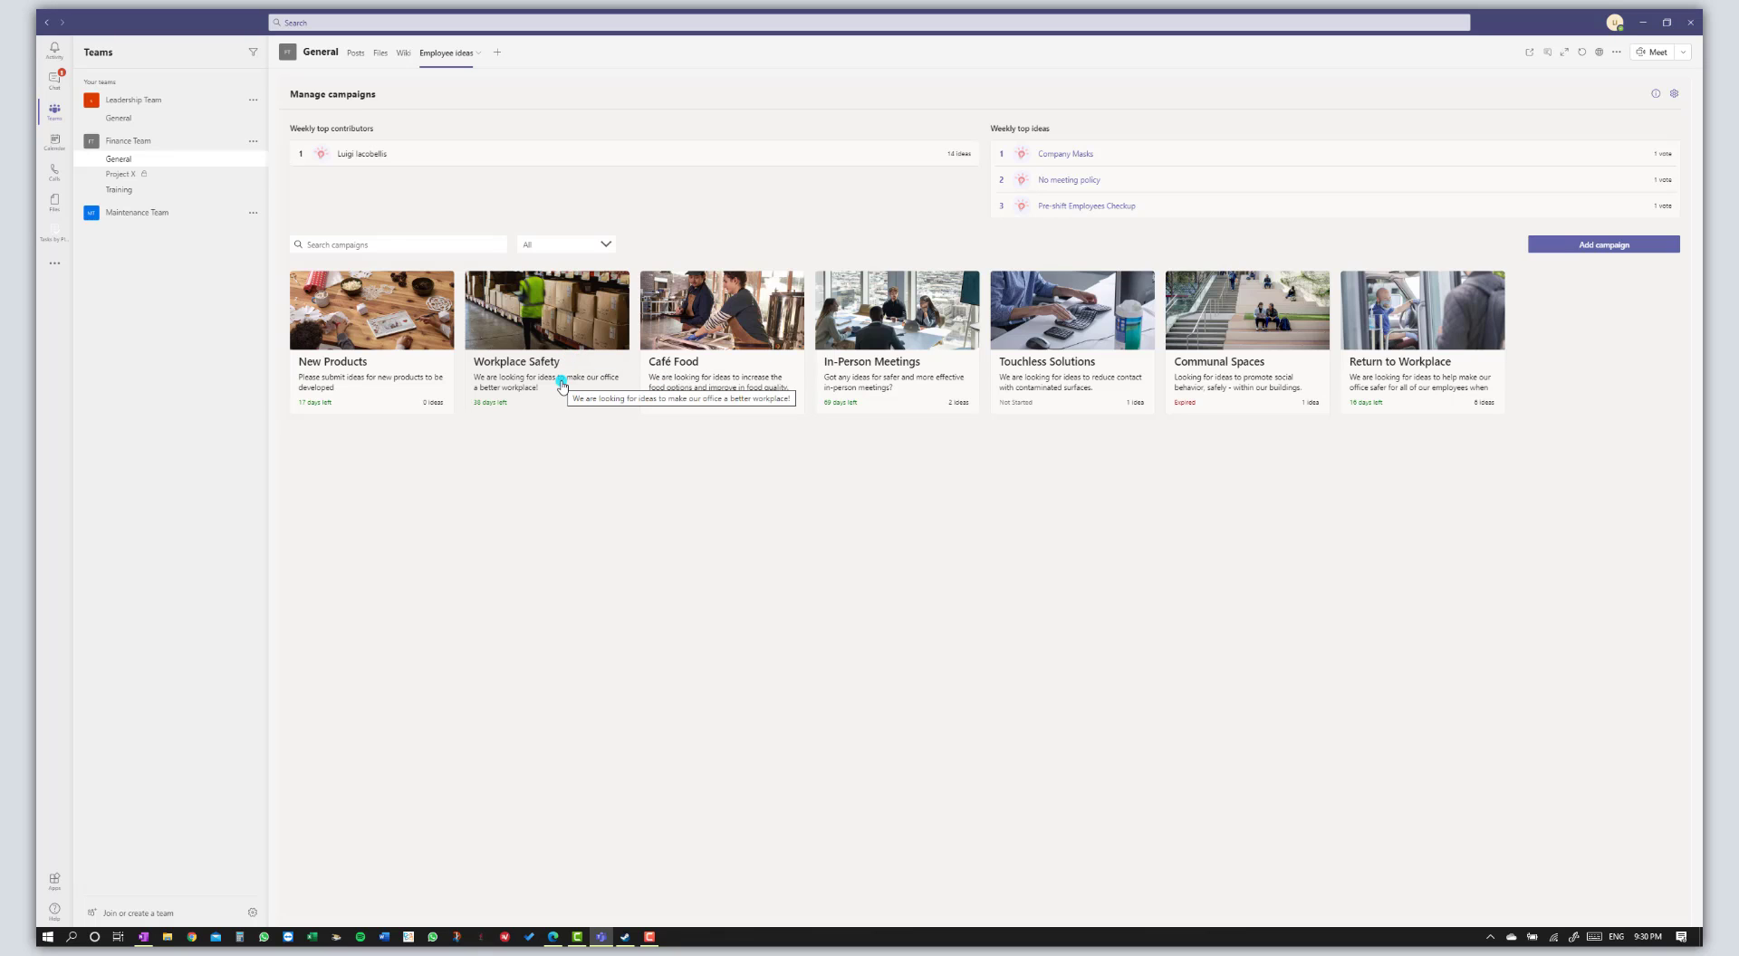
# Examine the New Products campaign's editing, duplicate and delete options, leaving without changing the campaign
pyautogui.click(355, 342)
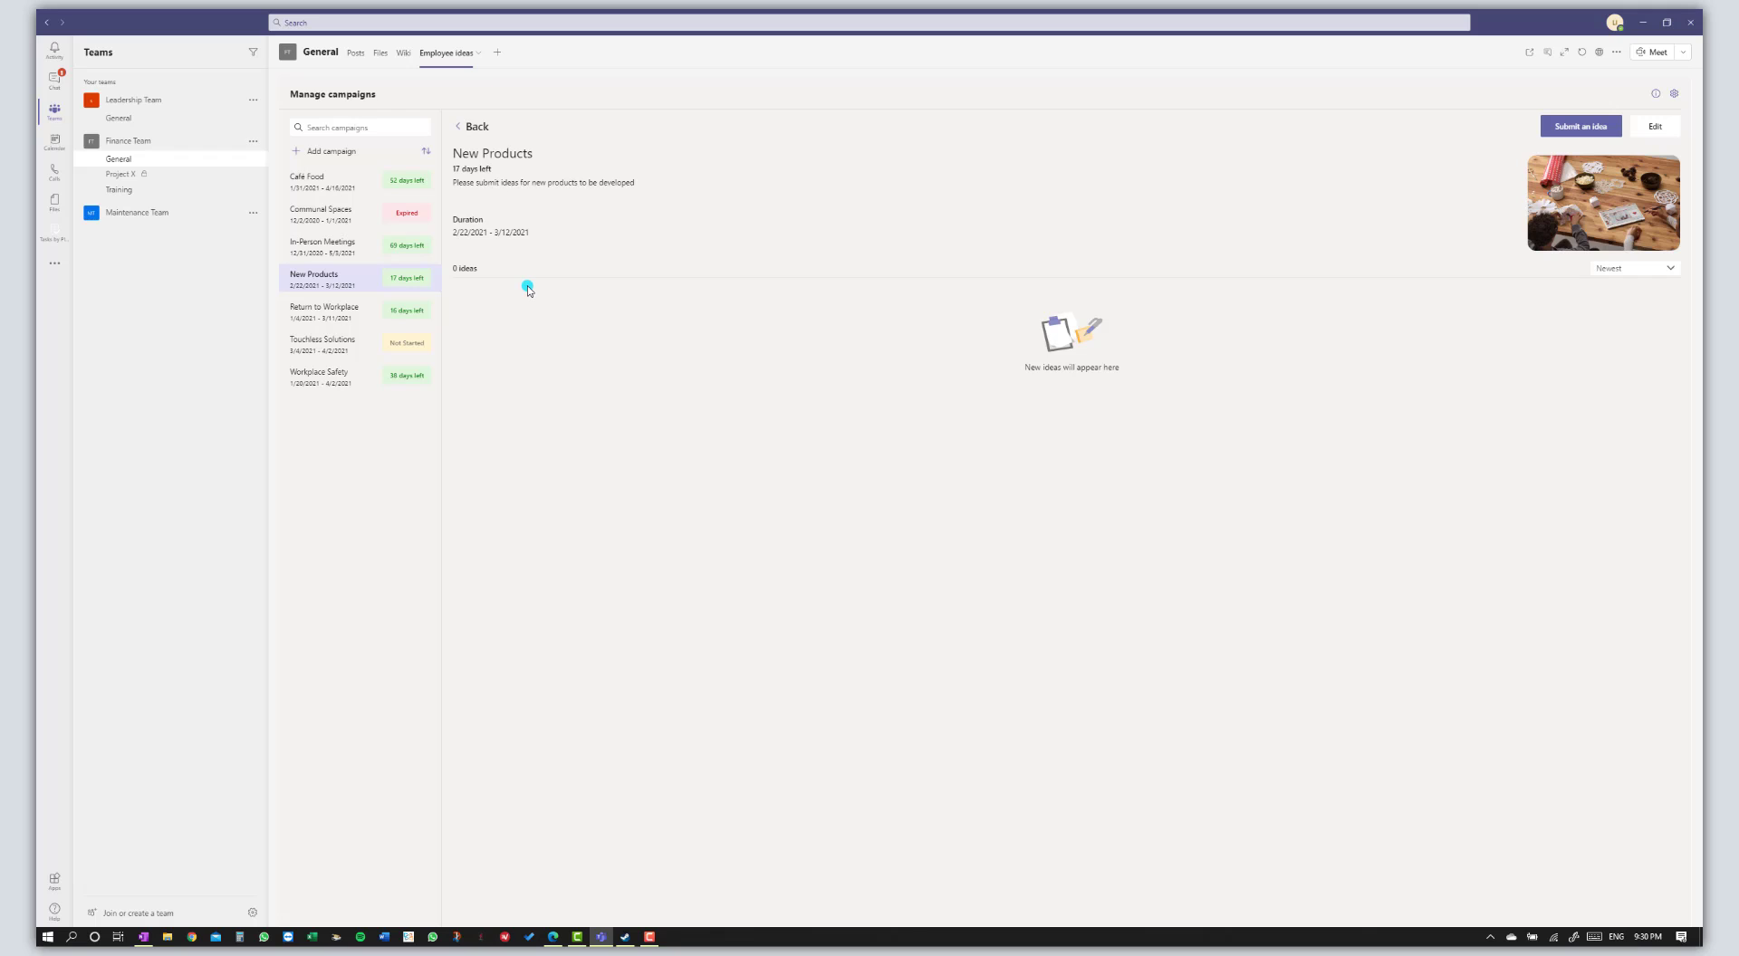
pyautogui.click(1656, 127)
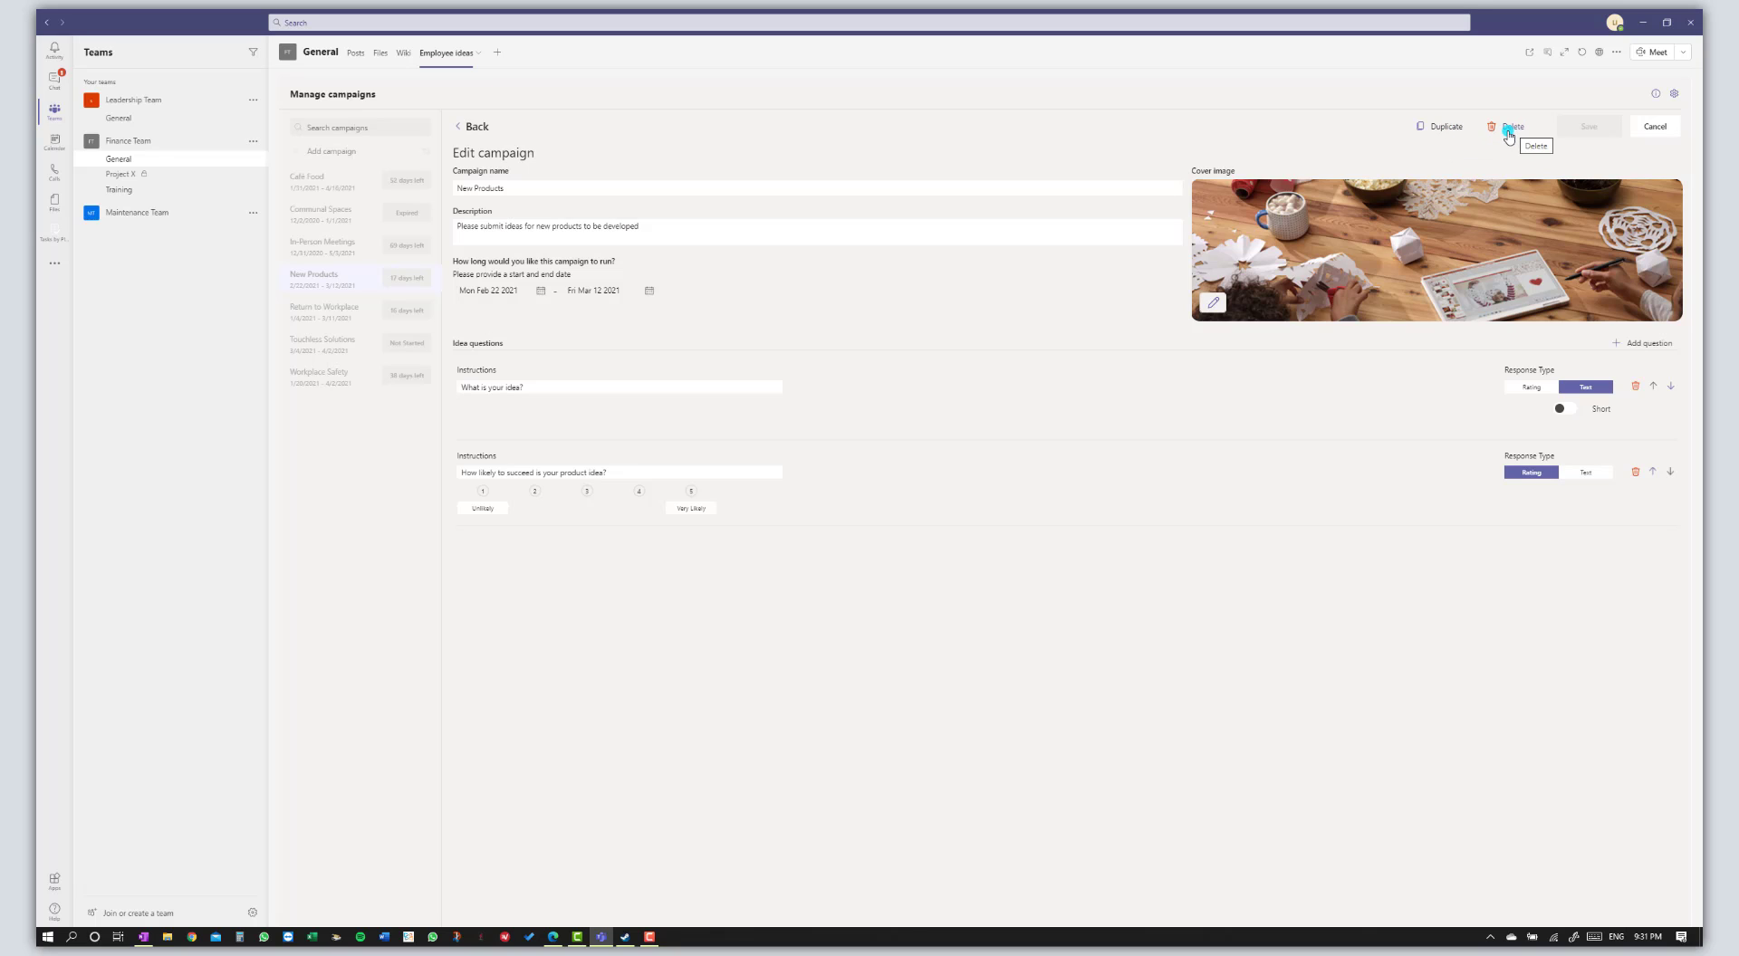
pyautogui.click(1653, 126)
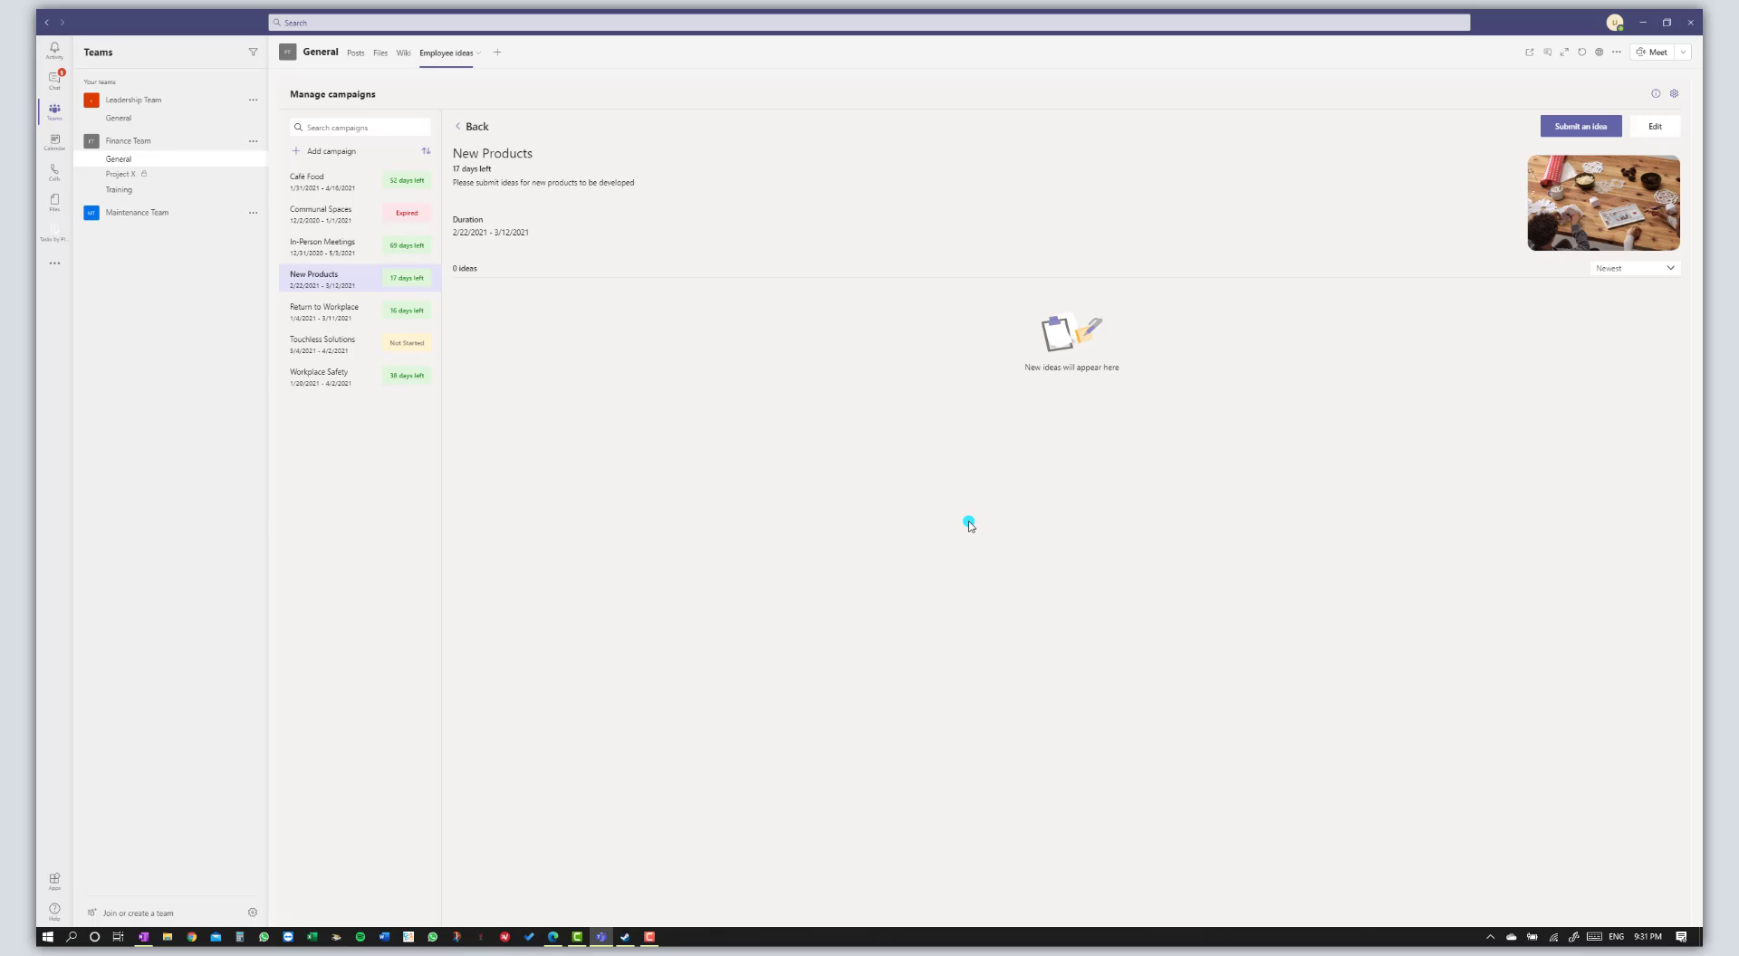